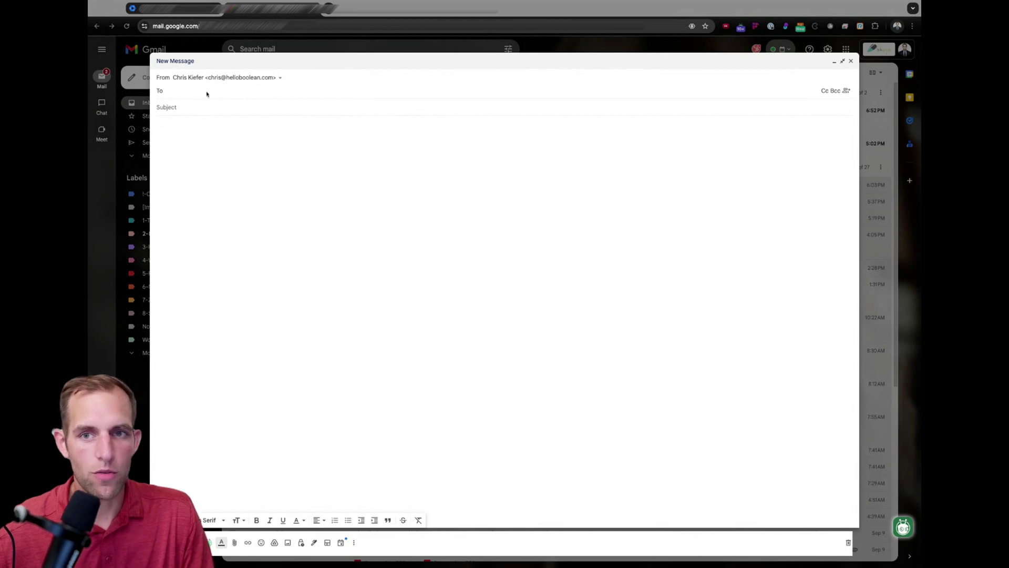
- Review the sender addresses listed in the new message's From dropdown, reopening it several times
left_click(243, 79)
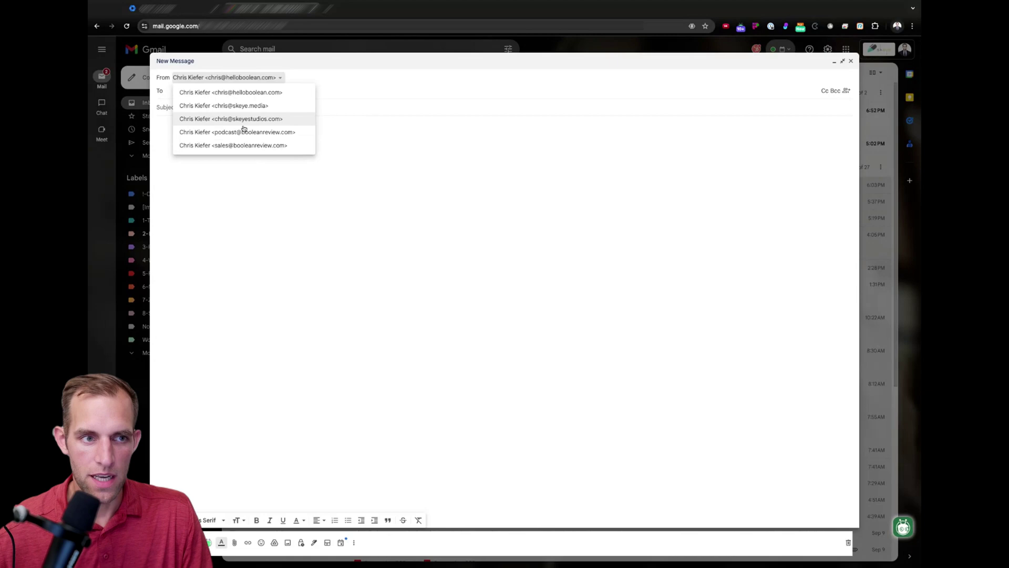
left_click(256, 167)
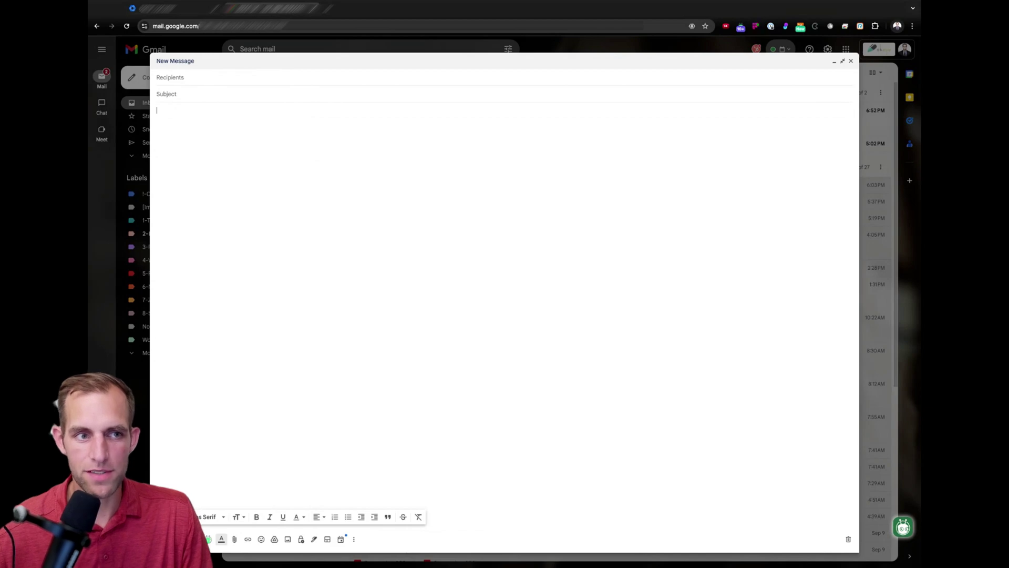
left_click(210, 77)
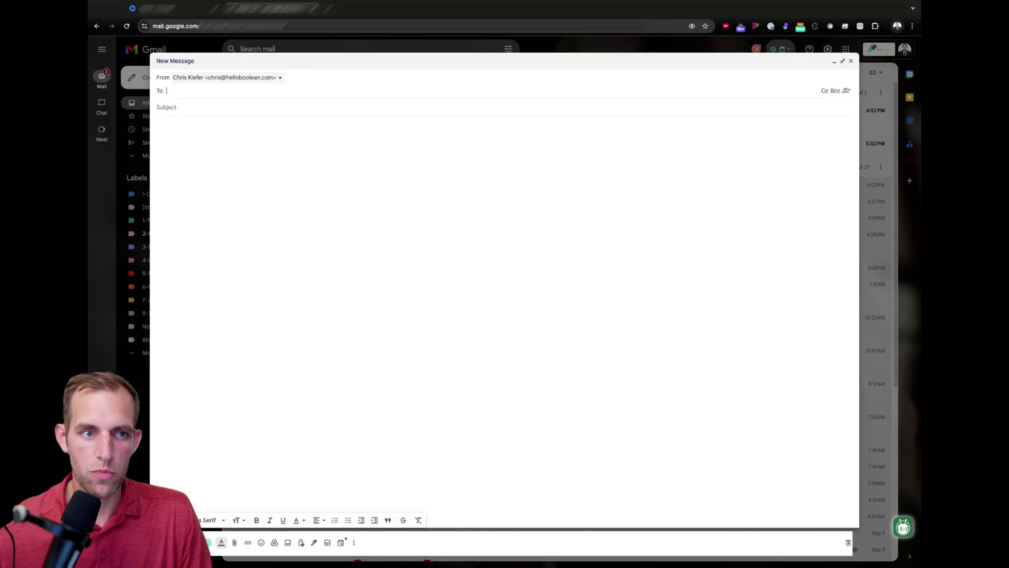
left_click(227, 77)
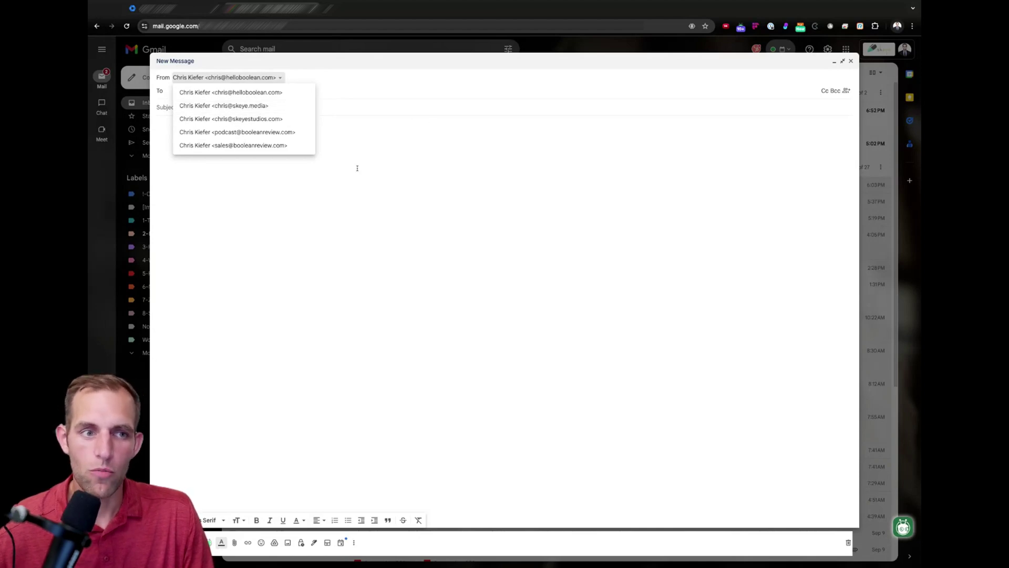
left_click(369, 181)
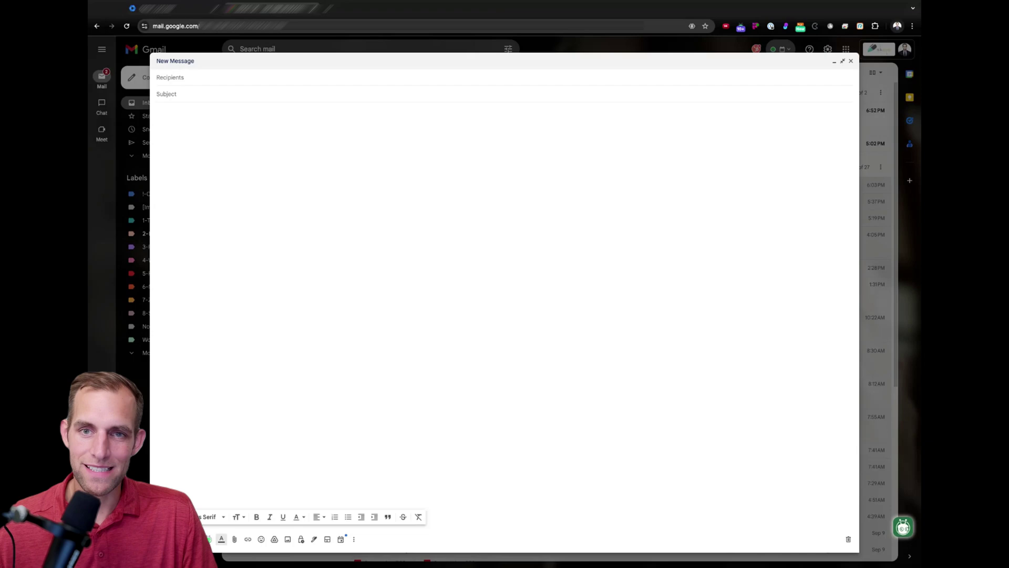
left_click(217, 80)
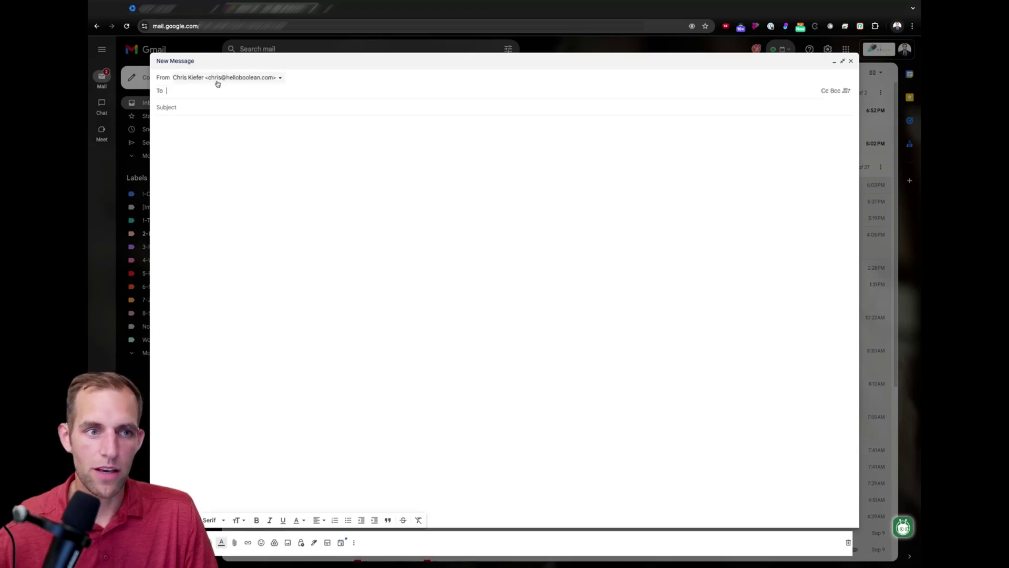
left_click(217, 79)
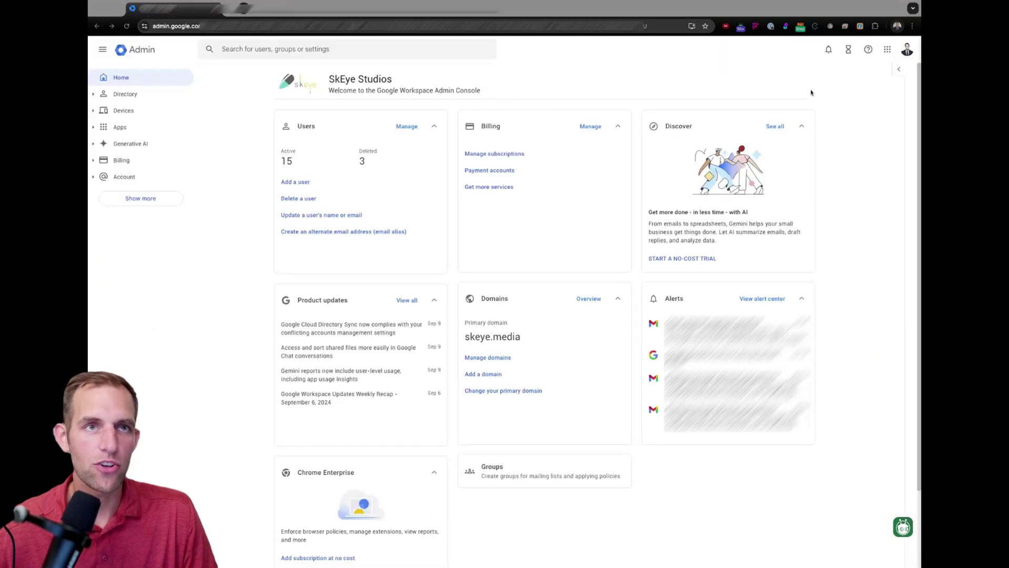
- In Admin Console, open Hello Boolean's user information from the Active users list
left_click(230, 8)
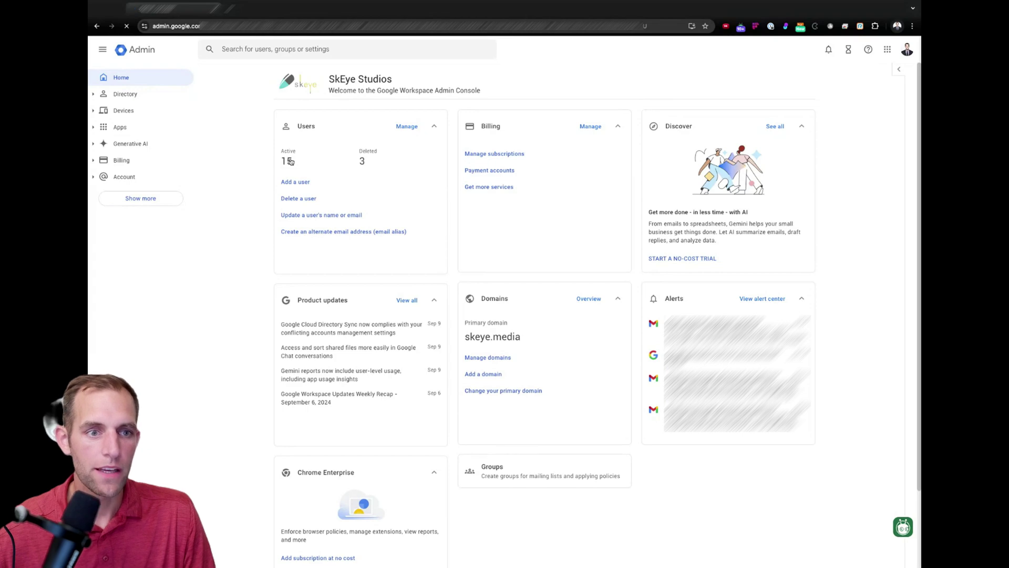
left_click(290, 161)
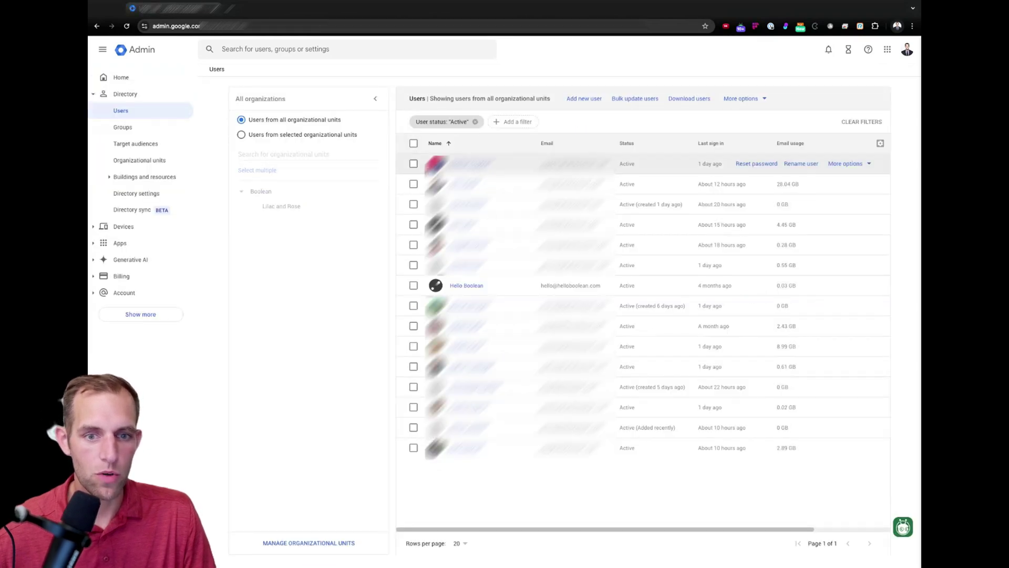
left_click(468, 288)
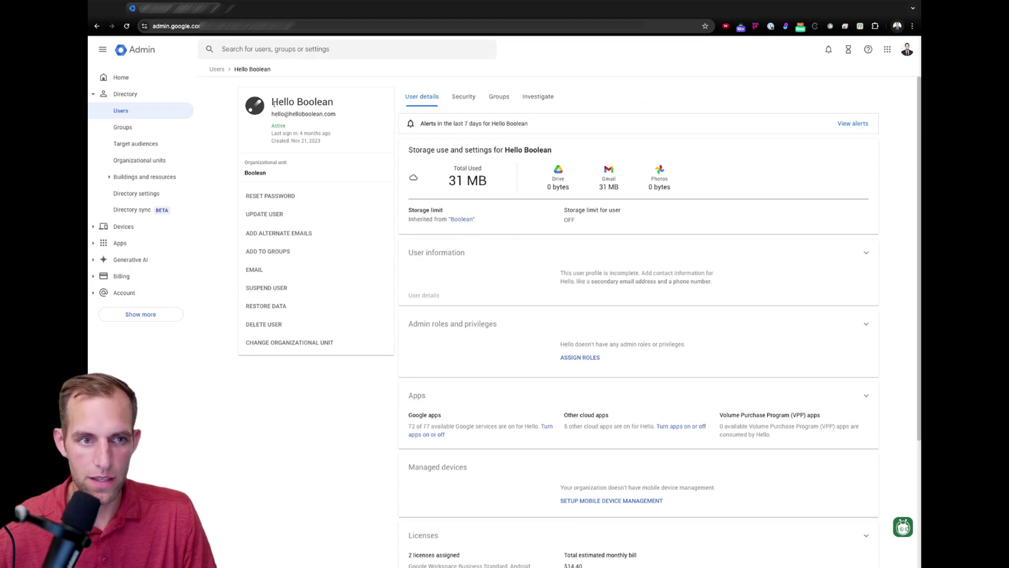
left_click(440, 253)
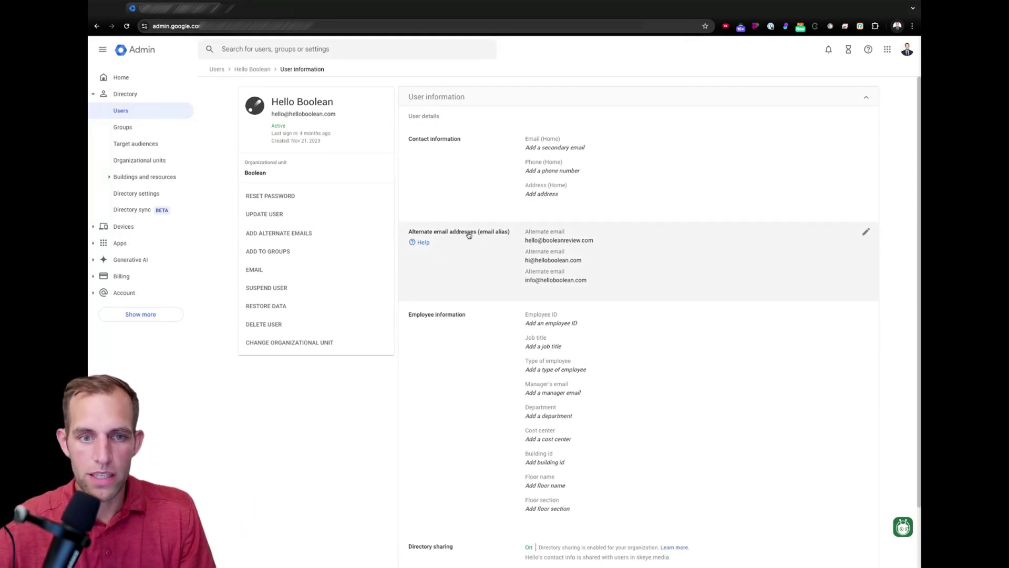
left_click(491, 237)
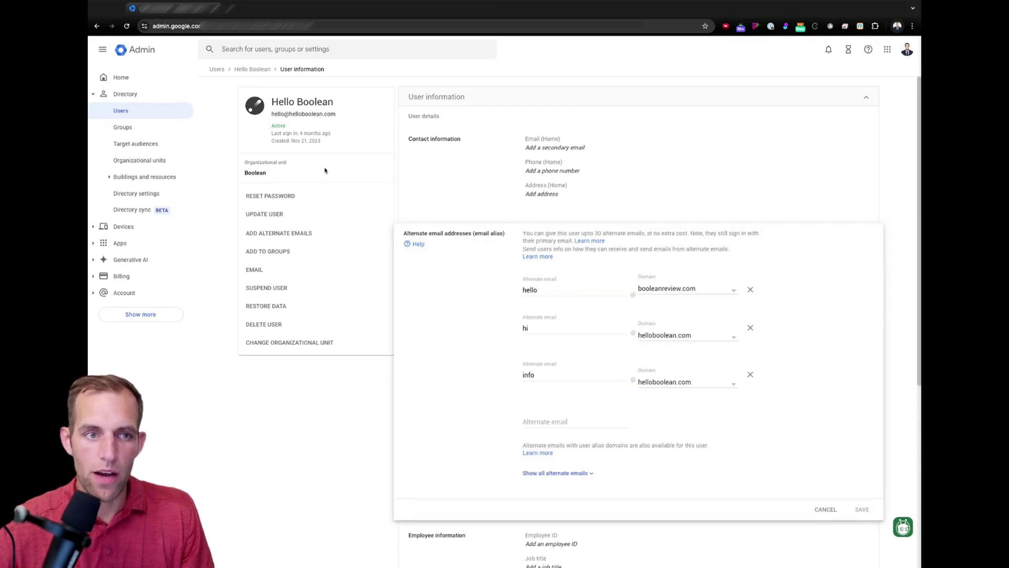
left_click_drag(272, 114, 336, 114)
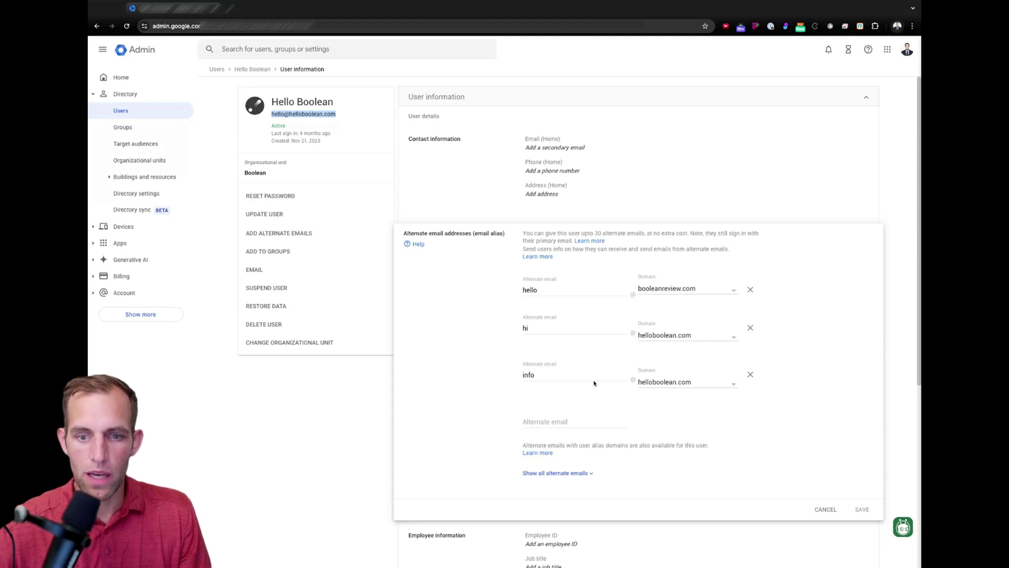
left_click(558, 421)
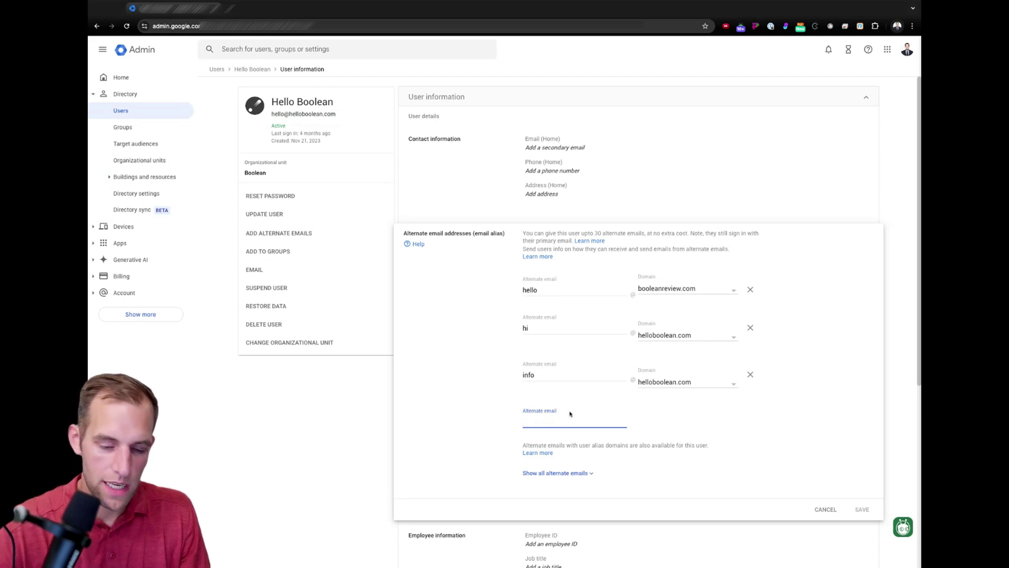
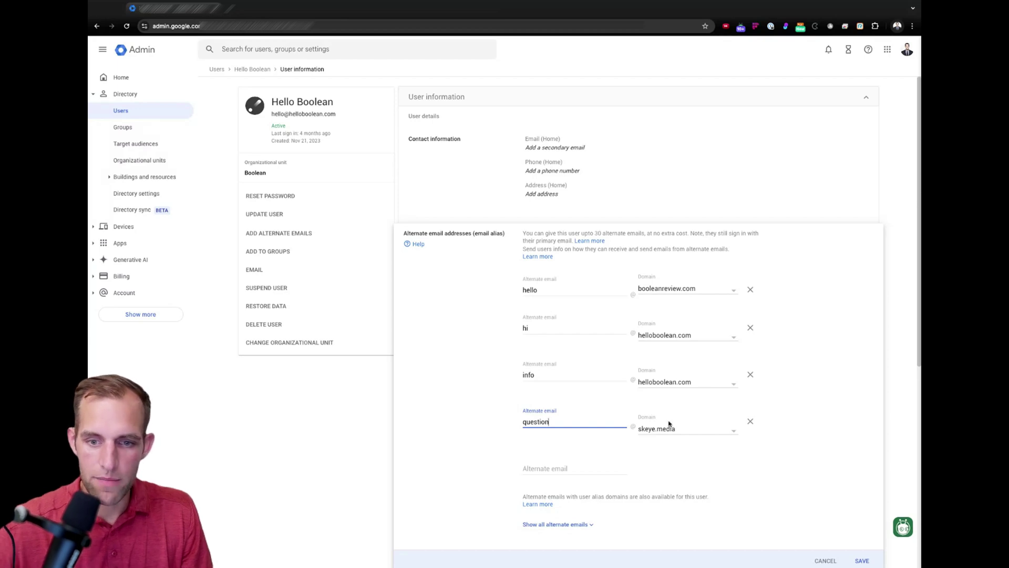
left_click(669, 426)
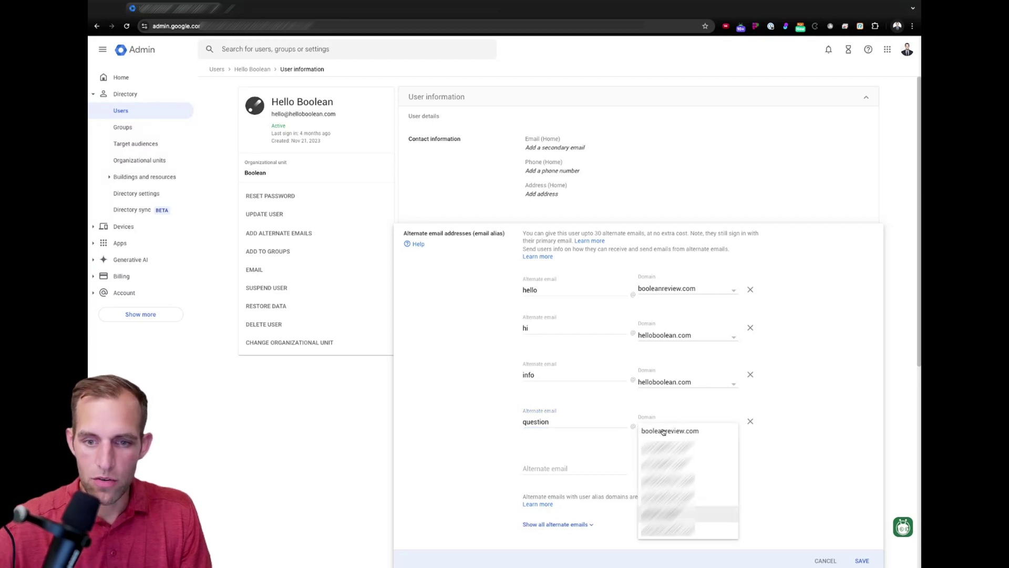
left_click(665, 480)
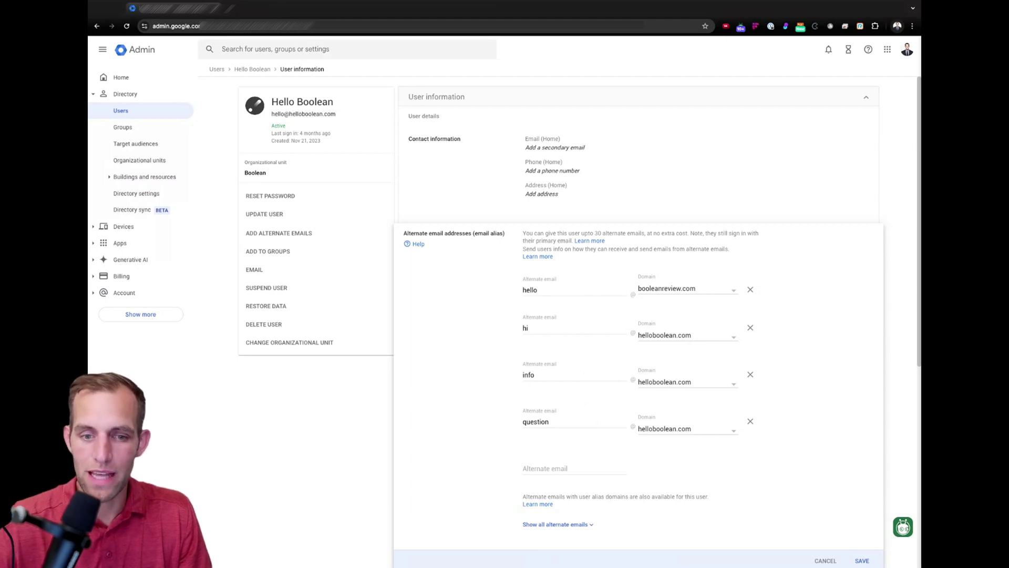
left_click(862, 561)
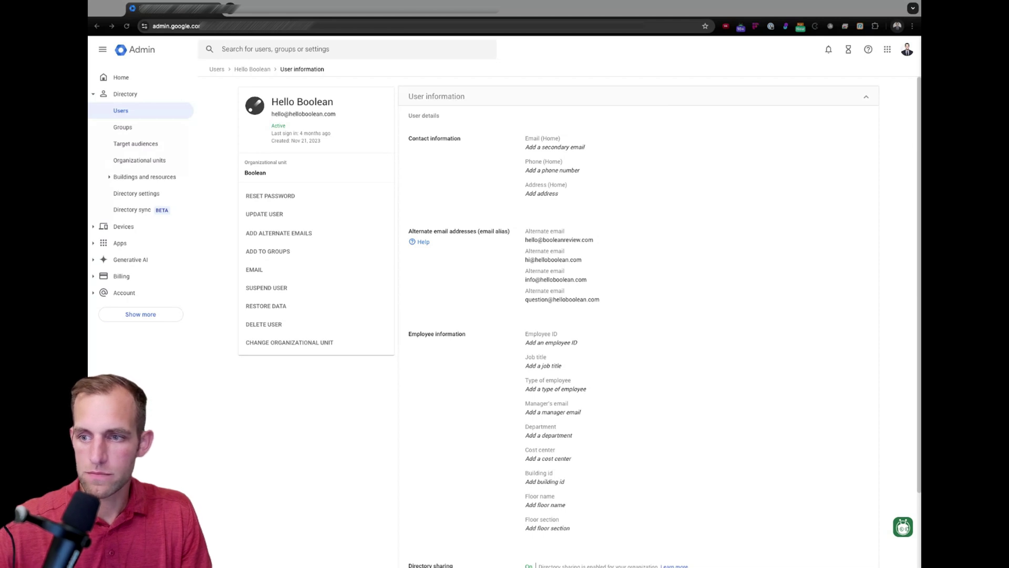
- Back in Gmail, check which account is signed in and start a new message
key("ctrl+Tab")
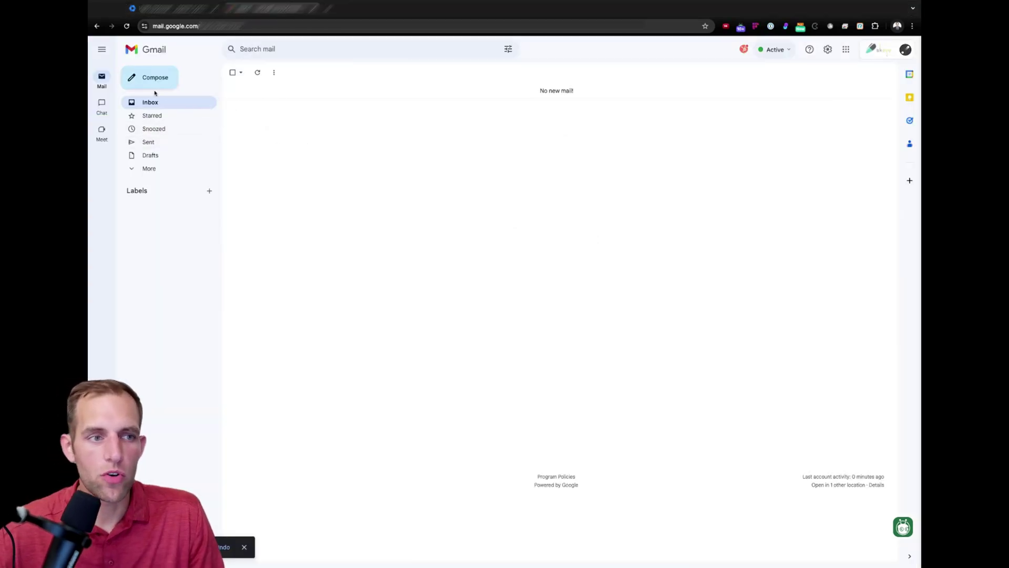
left_click(905, 49)
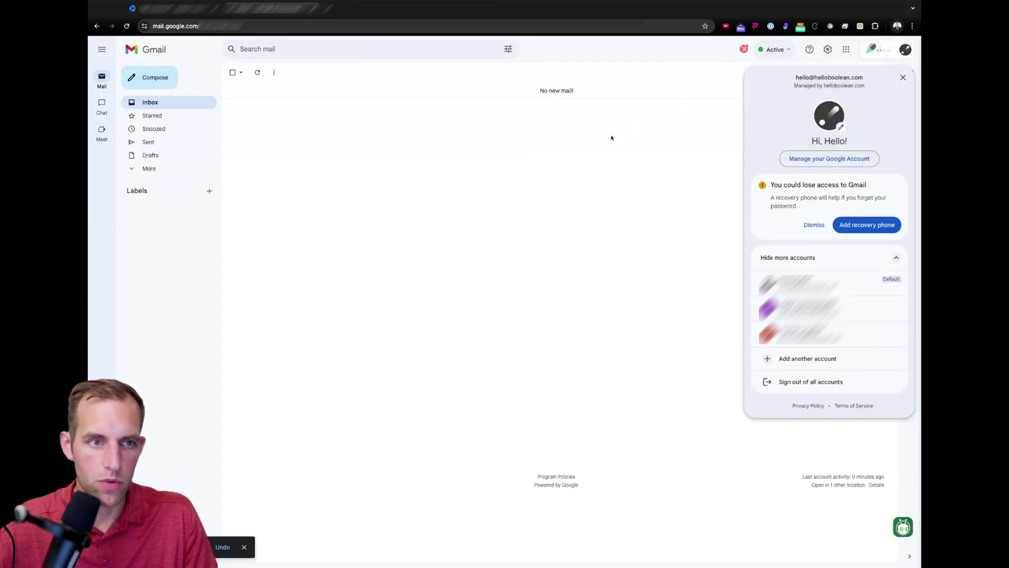
left_click(461, 103)
left_click(146, 82)
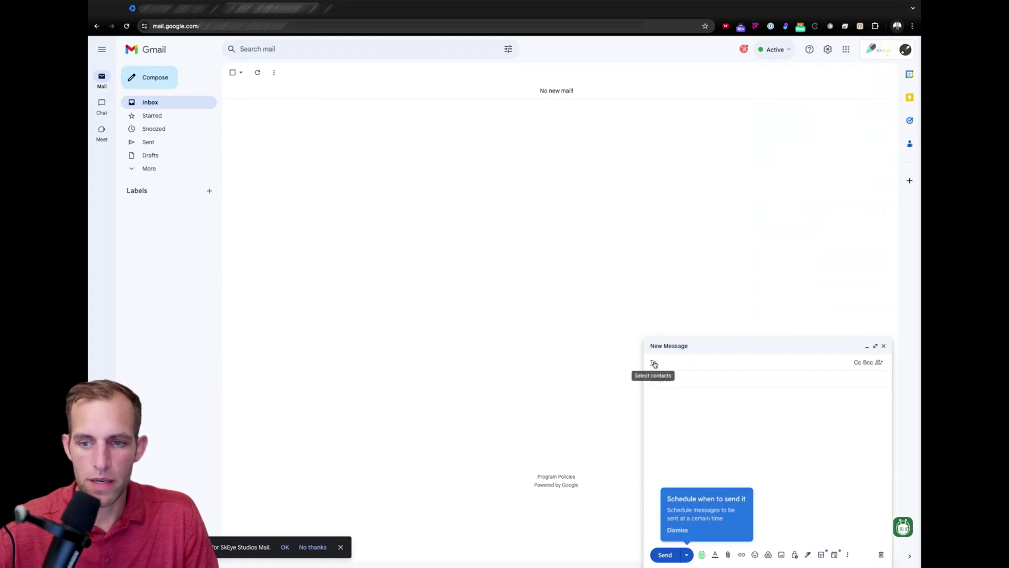
- Open Gmail's Accounts settings and begin adding another Send mail as address
left_click(827, 50)
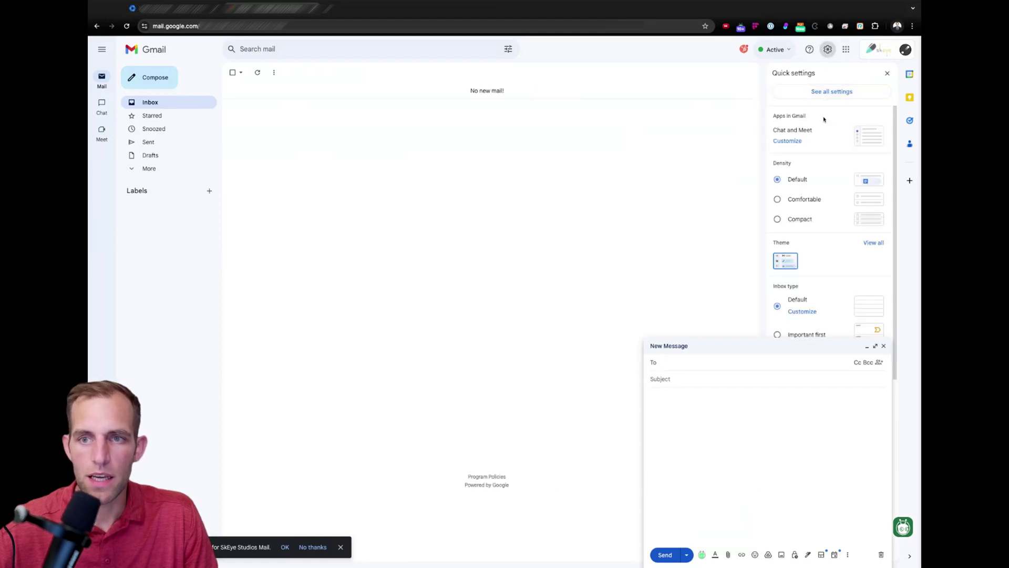
left_click(813, 94)
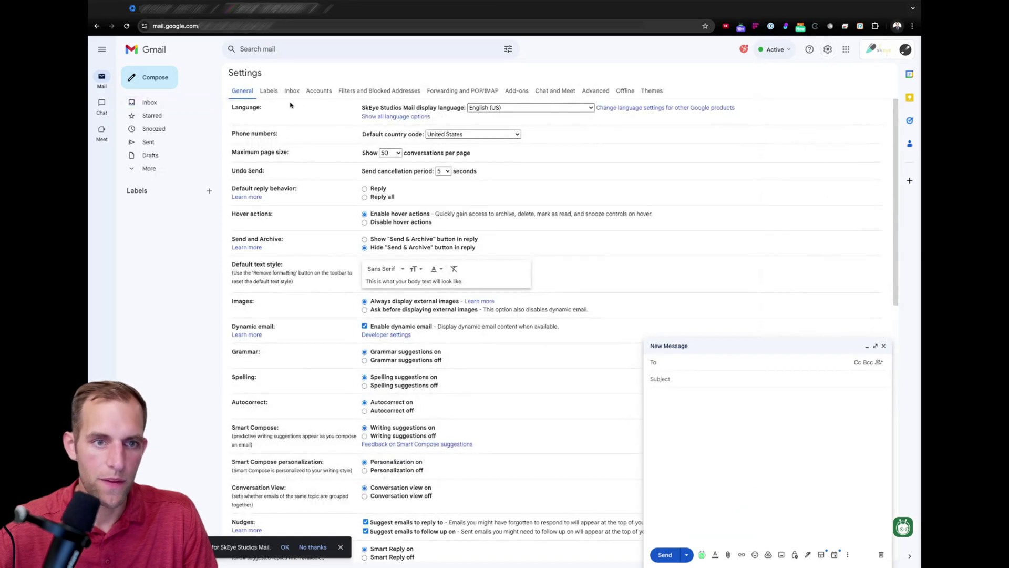
left_click(321, 94)
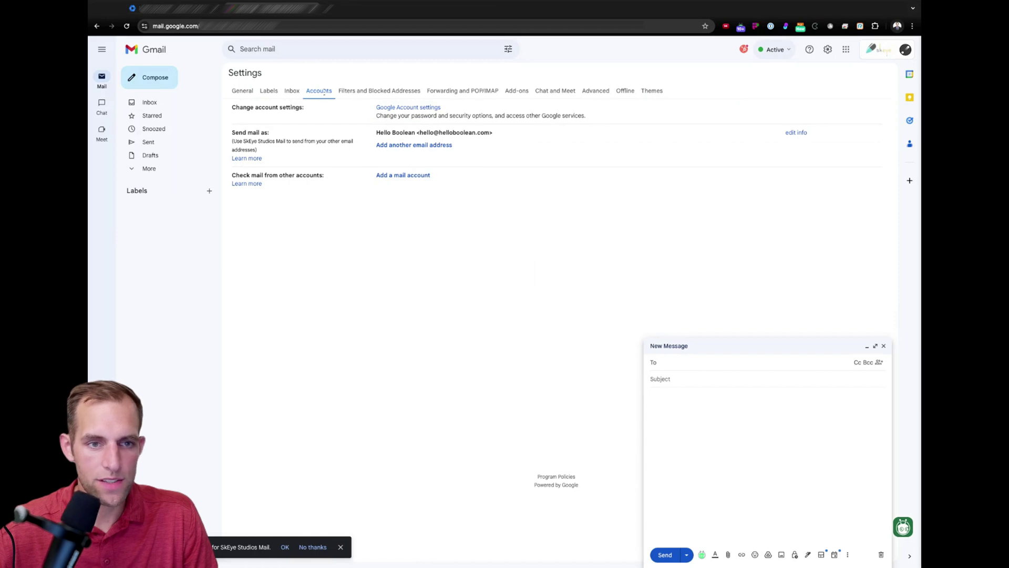
left_click(415, 145)
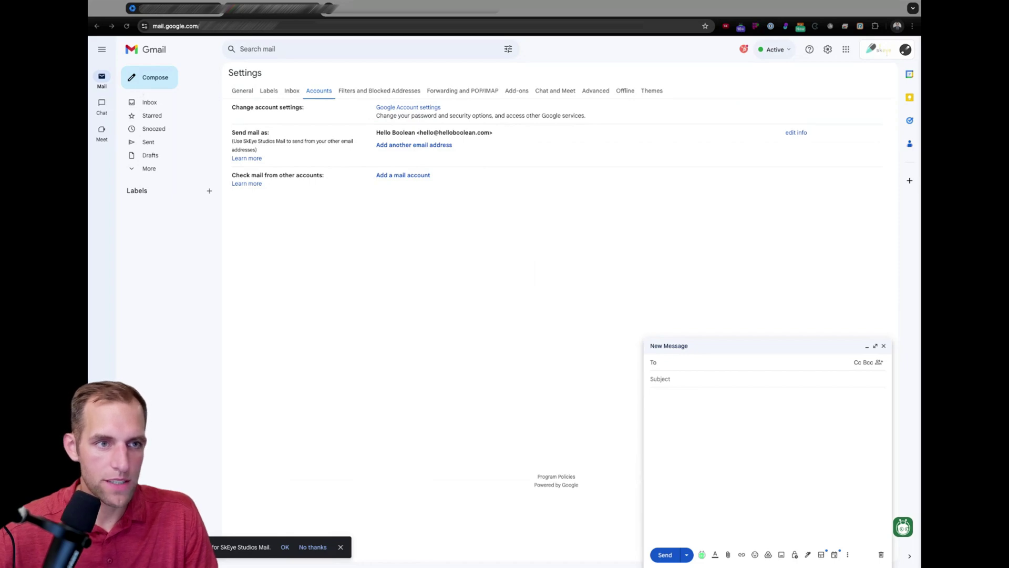
key("ctrl+Tab")
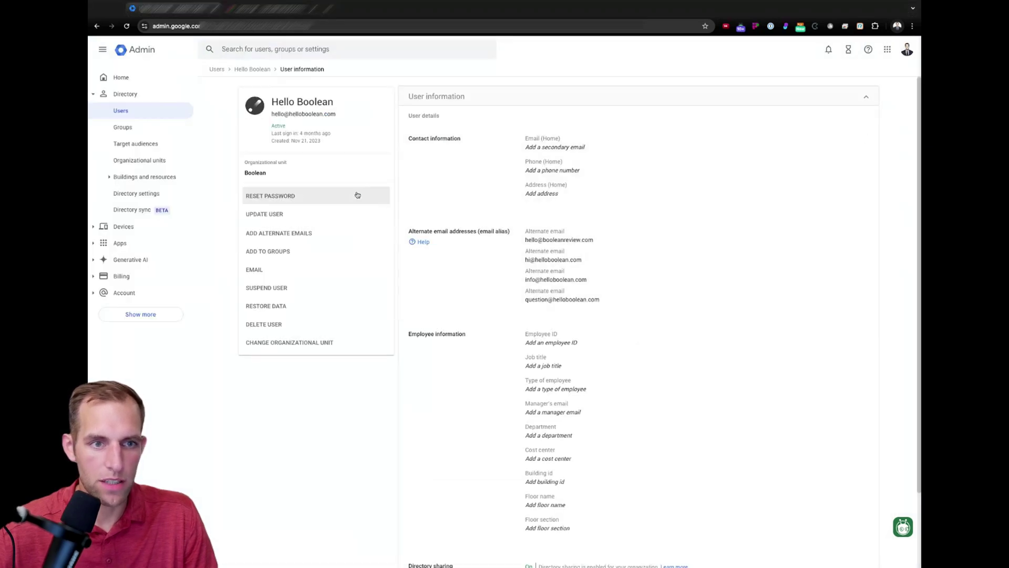
- Open the user's four alternate email aliases for editing and inspect the hello entry
left_click(617, 238)
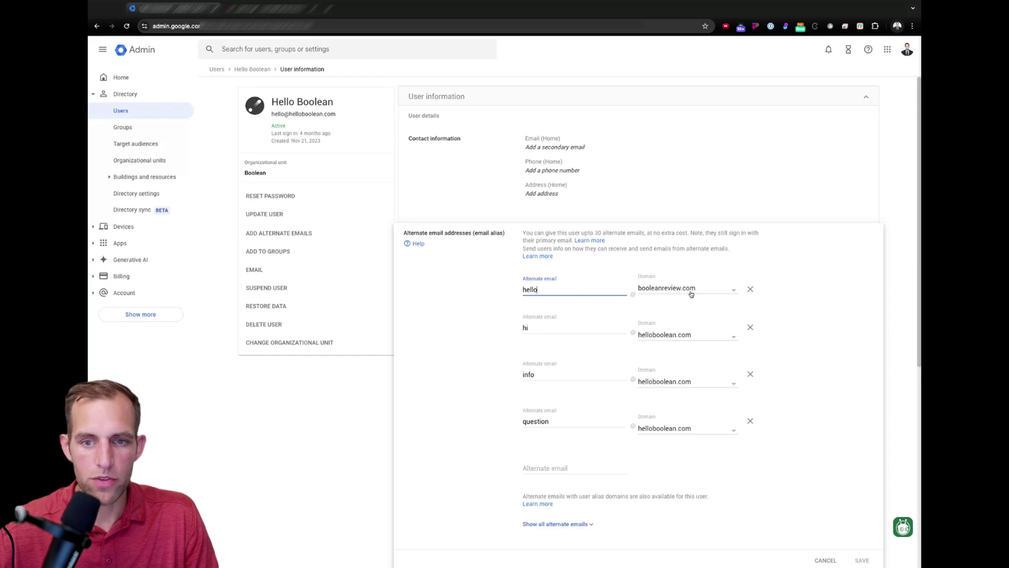
left_click(423, 387)
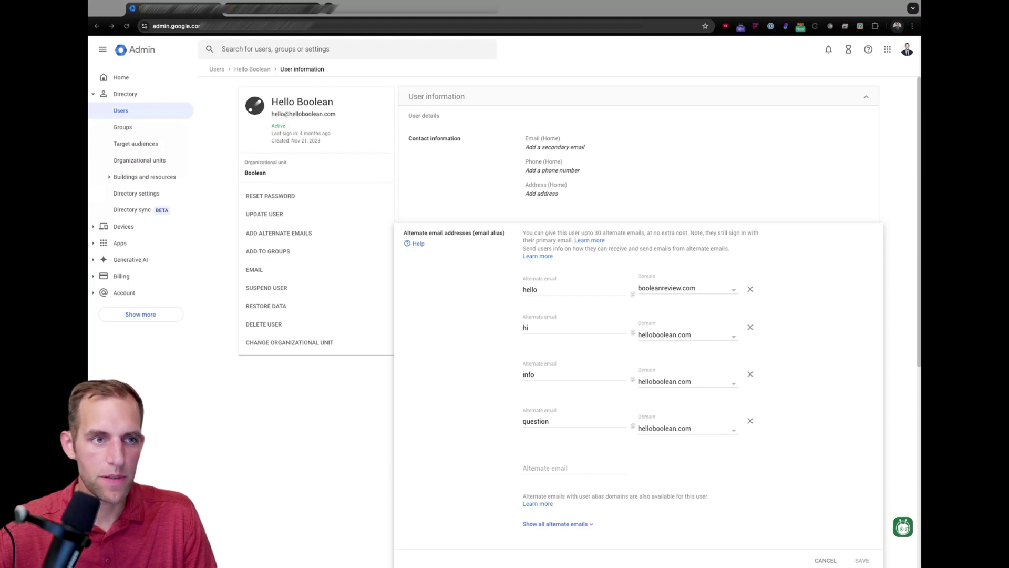
left_click(273, 9)
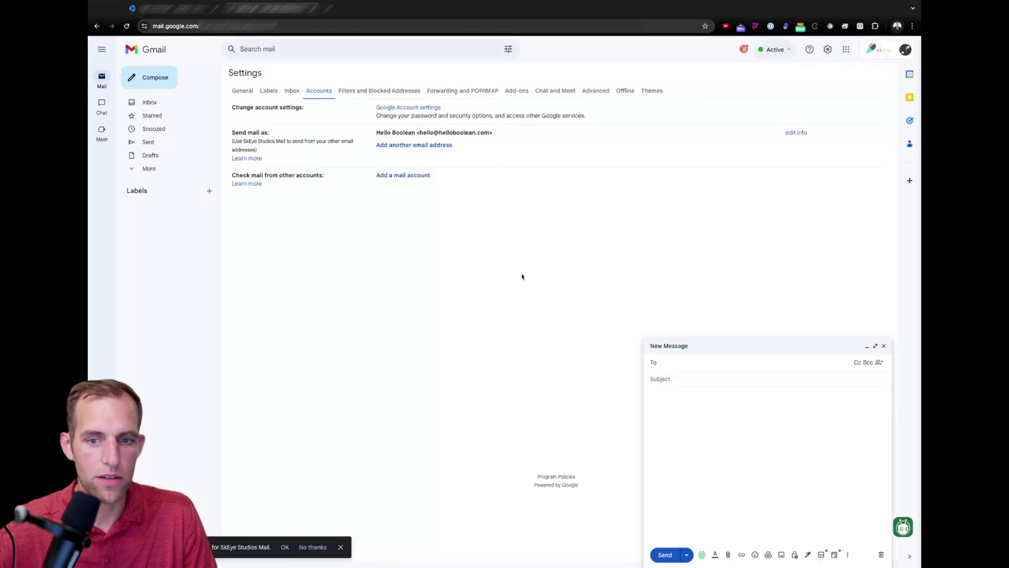
left_click(151, 103)
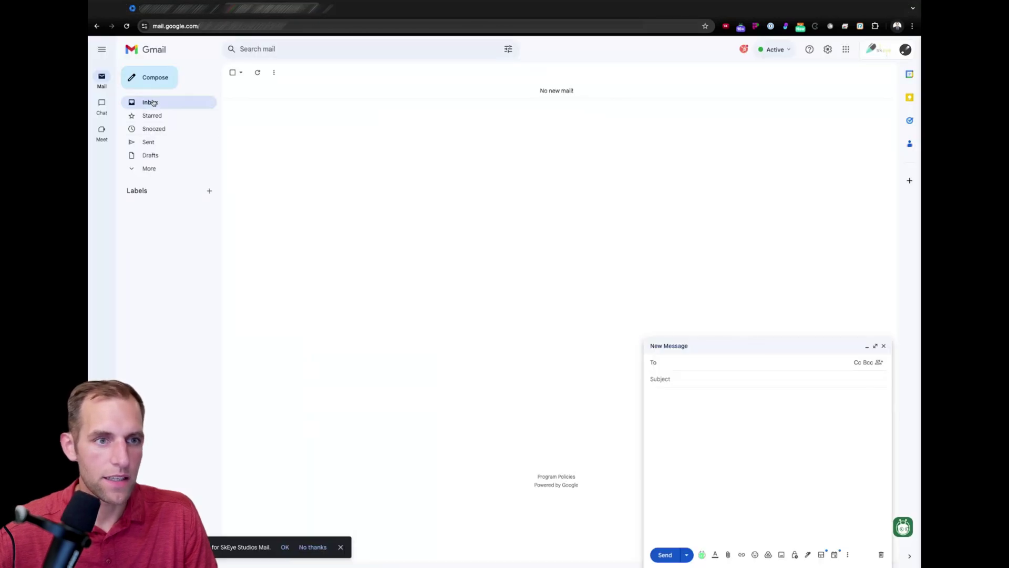
left_click(827, 50)
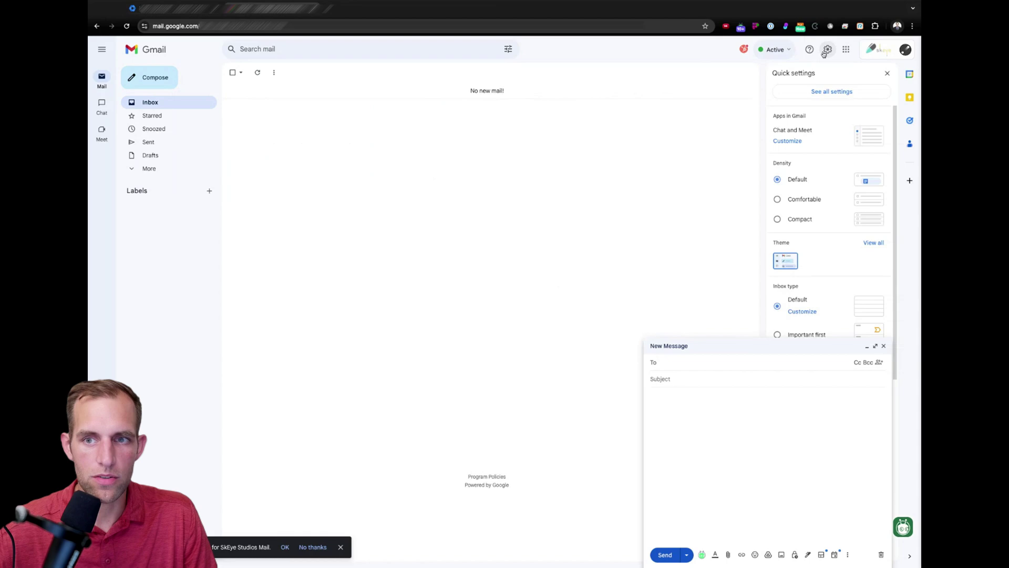
left_click(829, 90)
left_click(326, 92)
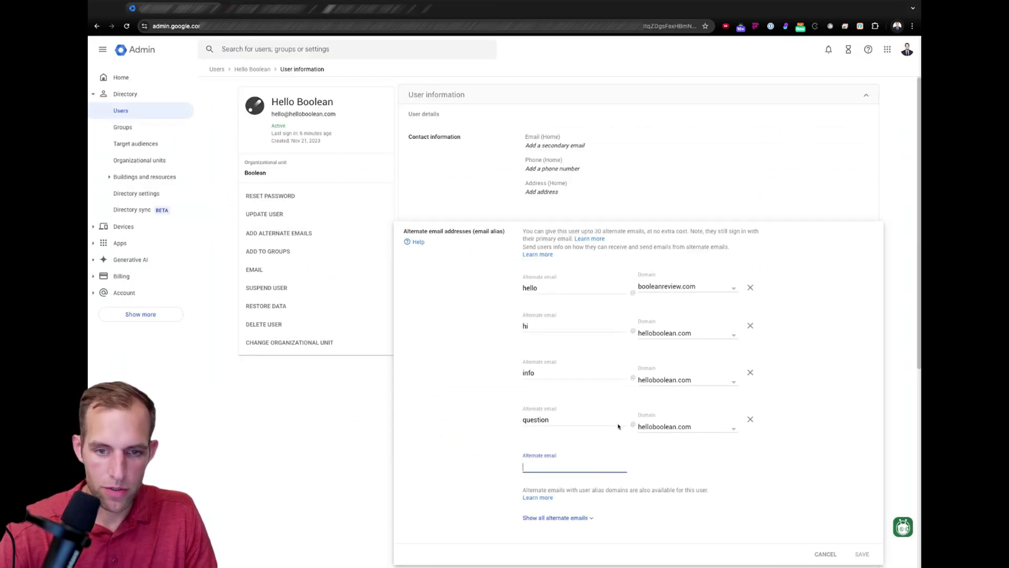
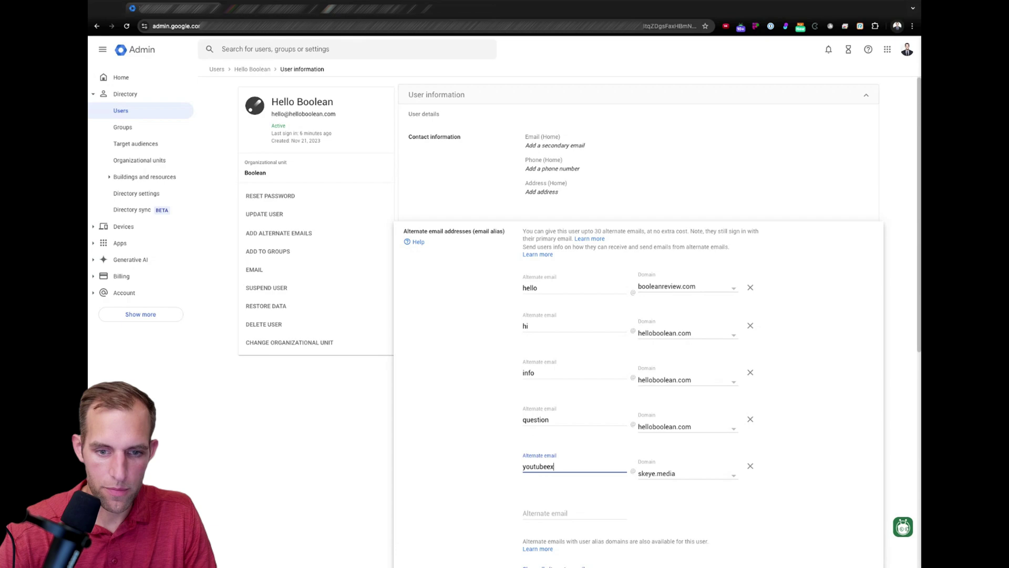
left_click(710, 473)
scroll(710, 444, "down", 2)
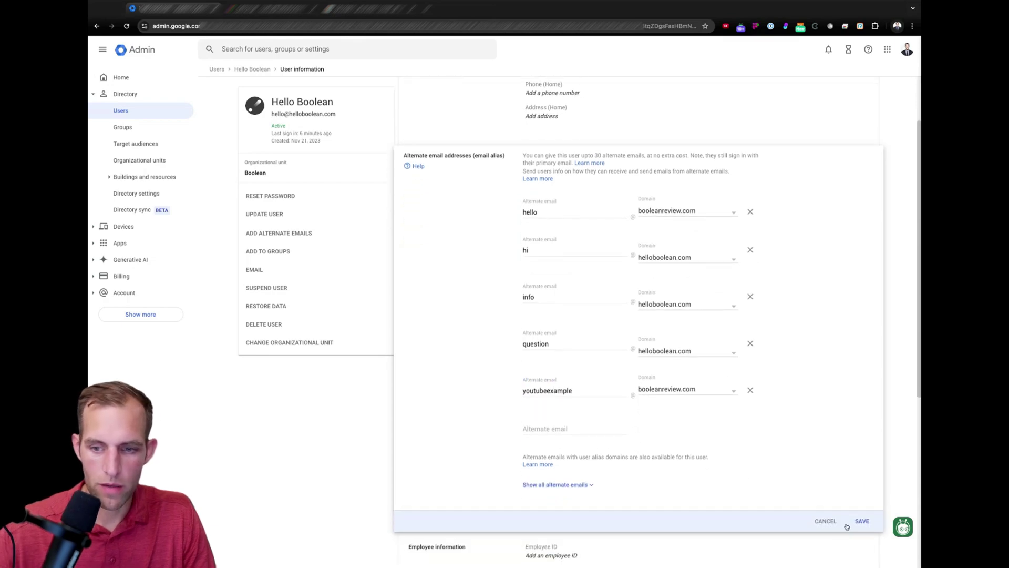
left_click(860, 521)
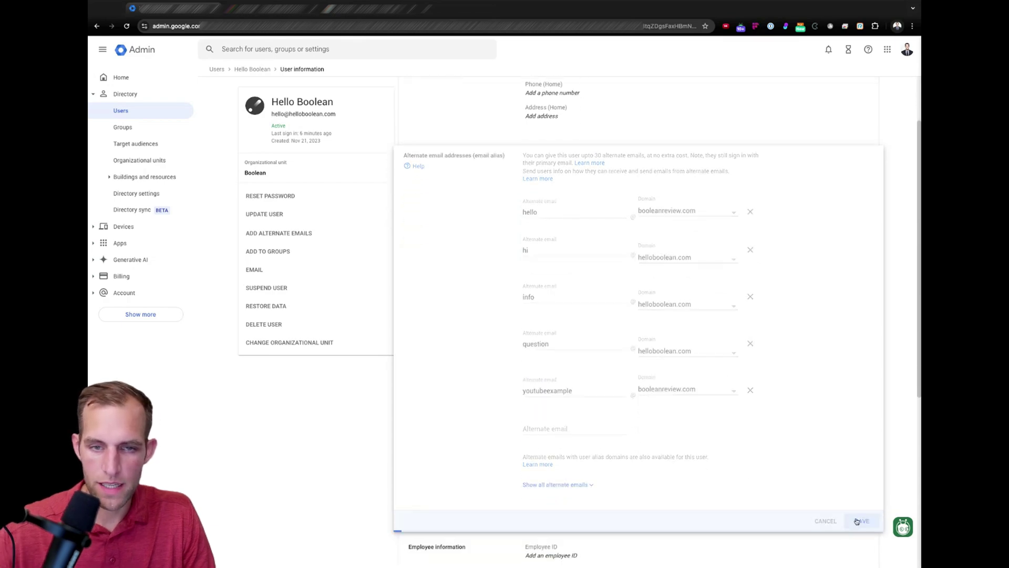
left_click(273, 15)
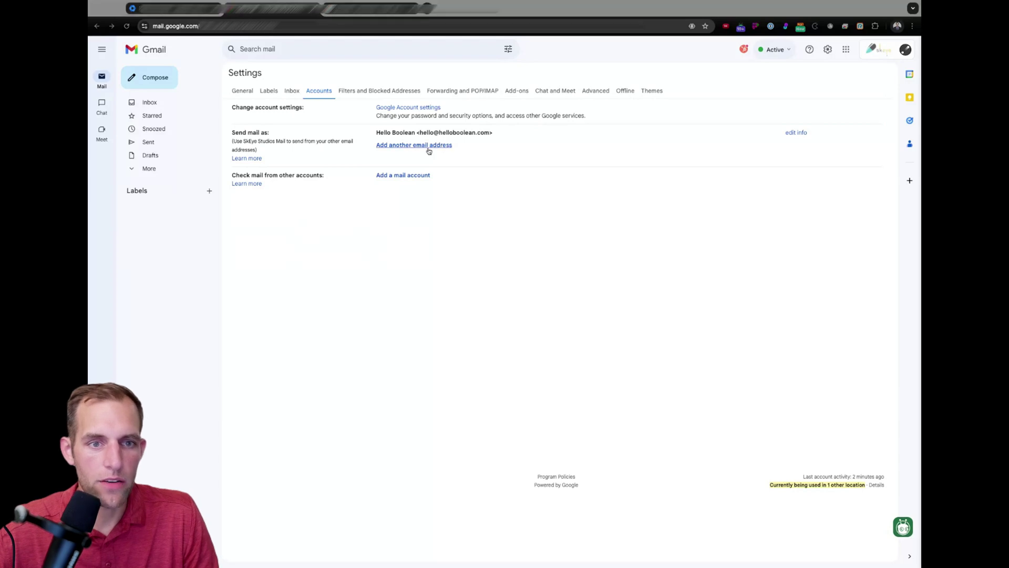
left_click(173, 8)
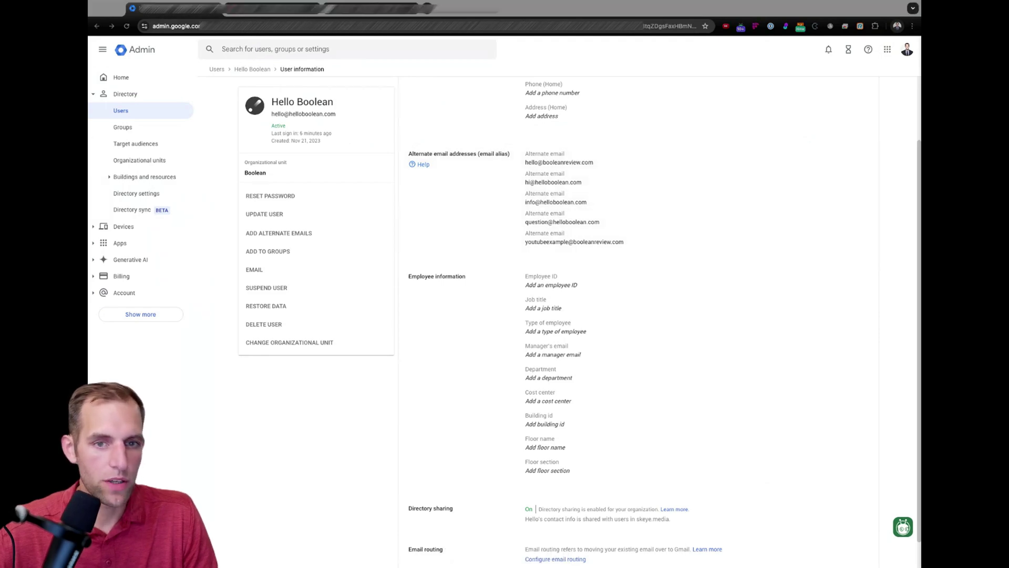
left_click(272, 8)
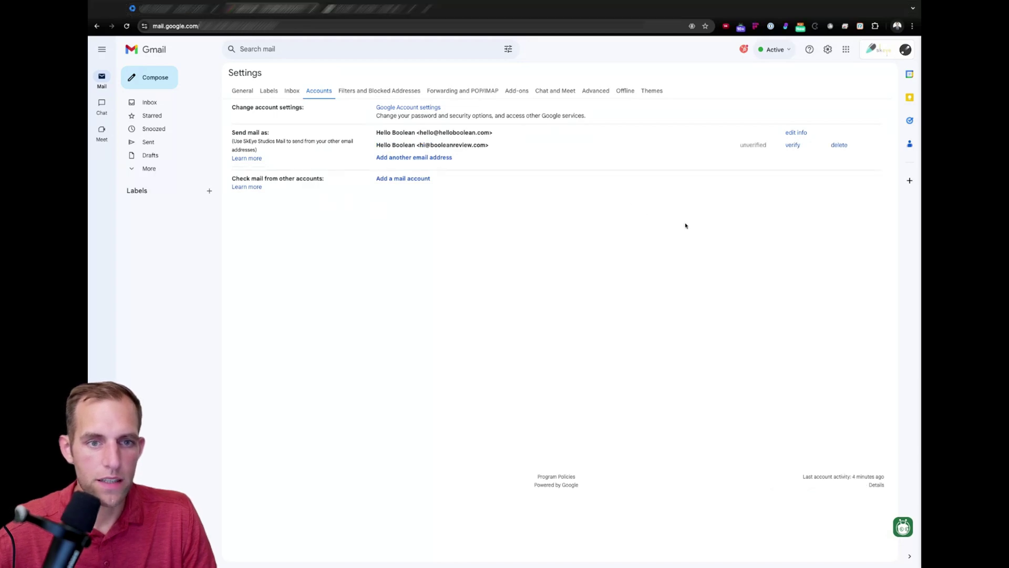
triple_click(377, 145)
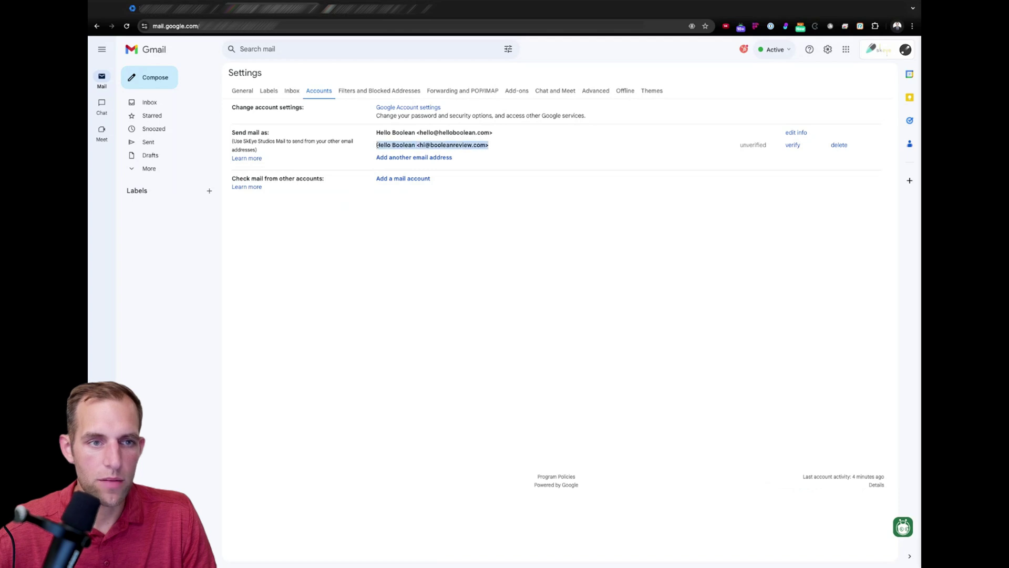
left_click(152, 103)
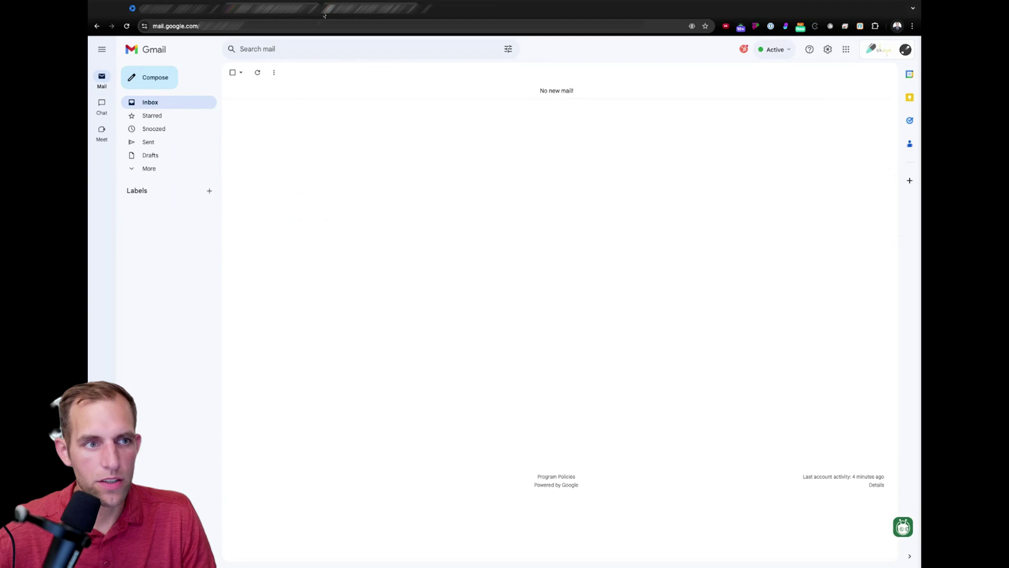
left_click(829, 50)
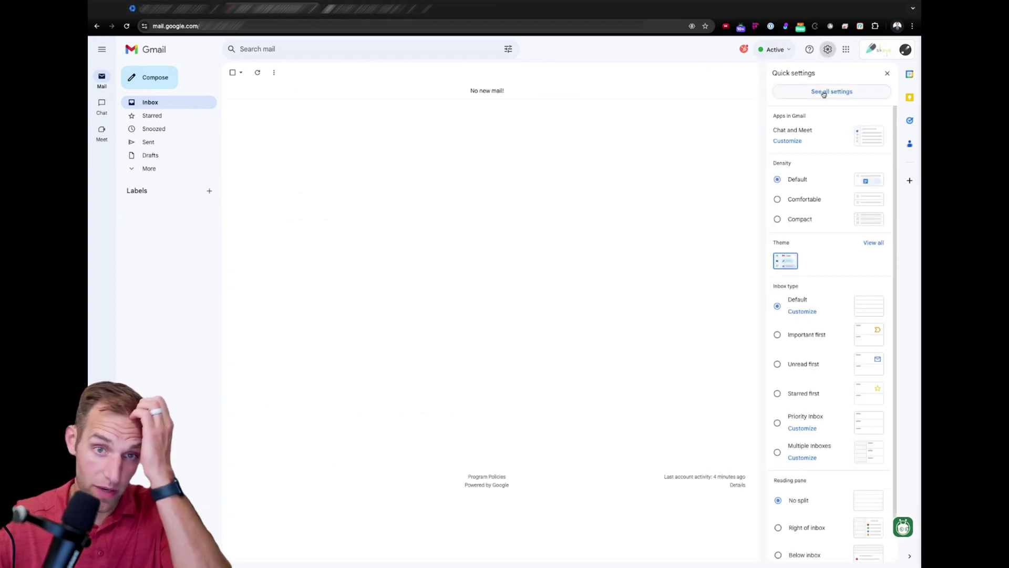
left_click(823, 91)
left_click(318, 91)
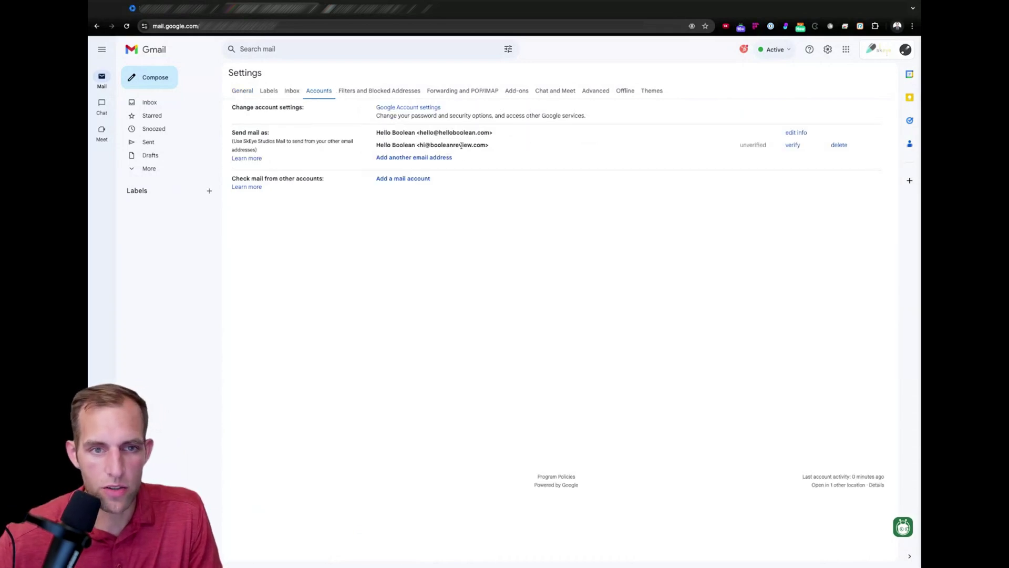
key("ctrl+shift+Tab")
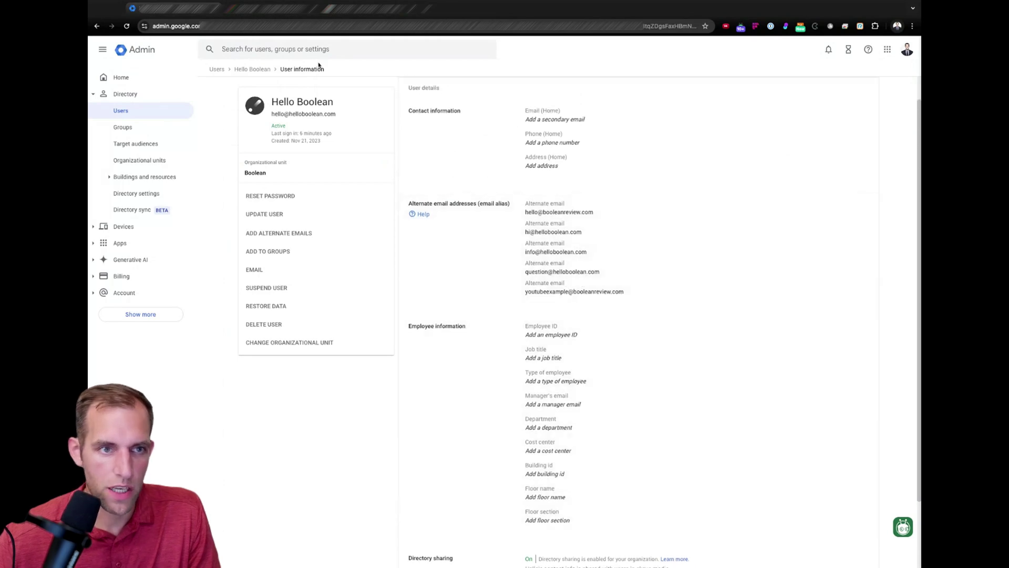
left_click(268, 14)
left_click(412, 161)
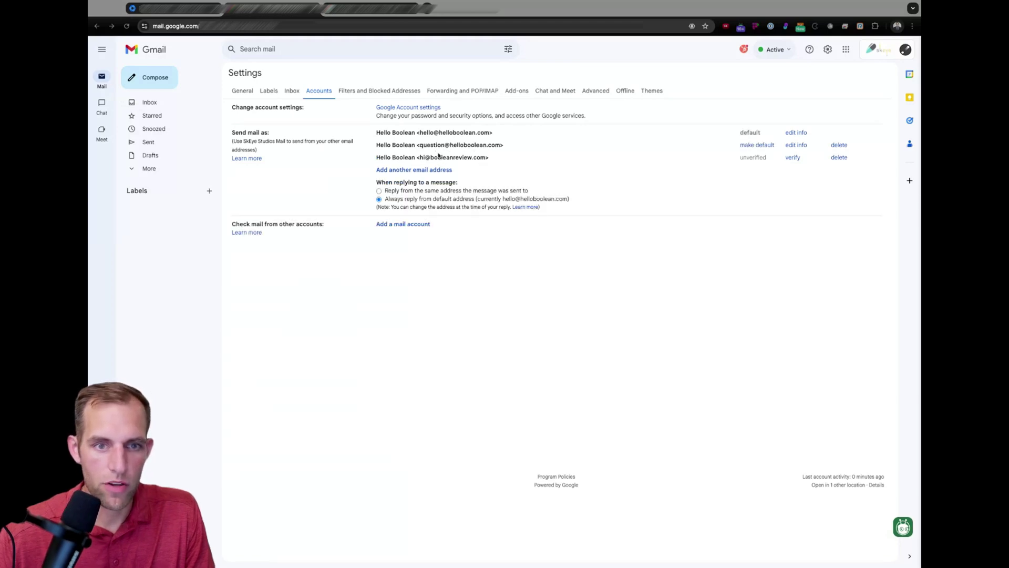
- Start a message to a suggested contact and check that the From list offers only hello and question
left_click(156, 78)
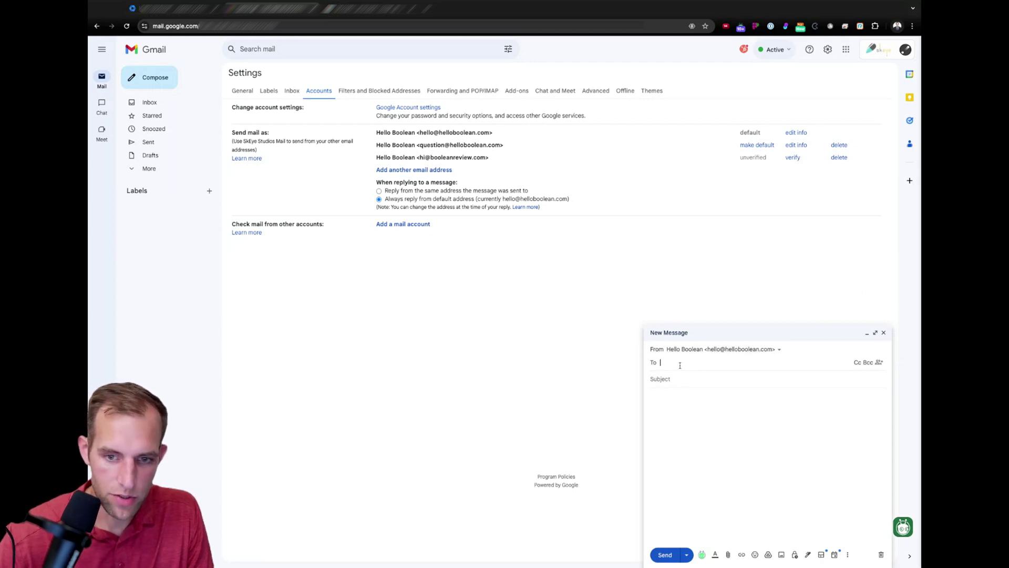
key("Return")
left_click(716, 342)
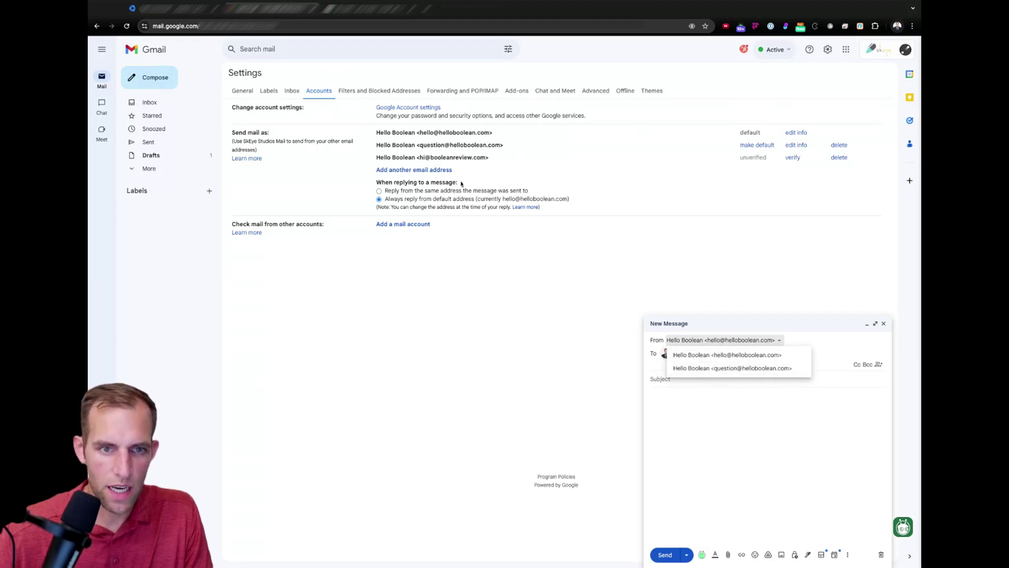
key("ctrl+Tab")
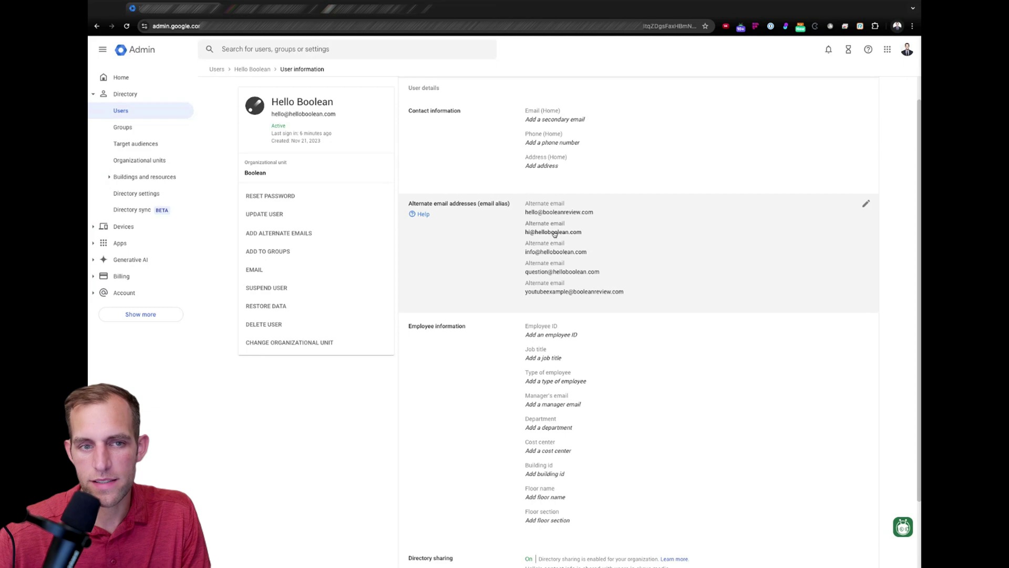
left_click(864, 206)
left_click(553, 476)
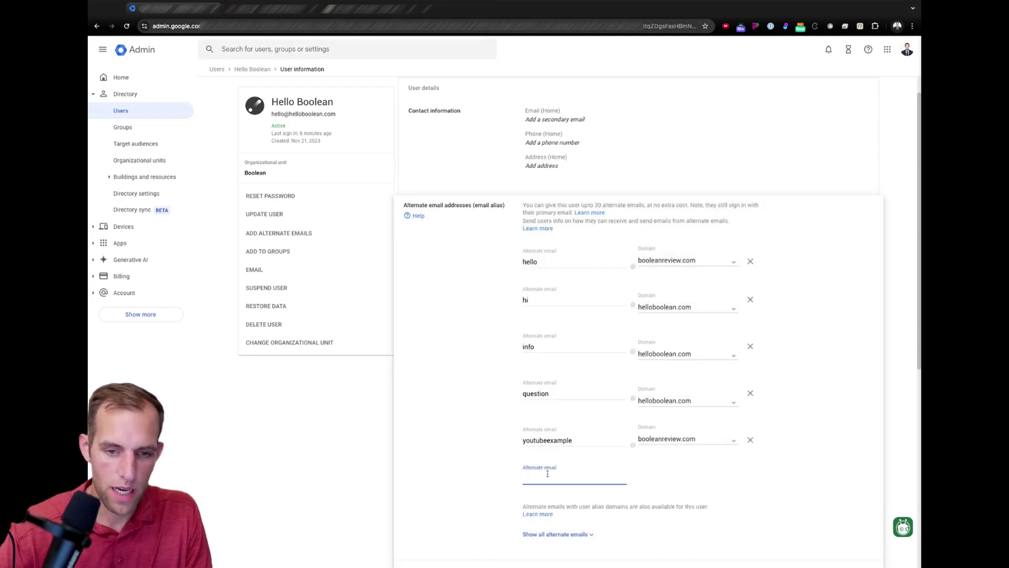
type("hi")
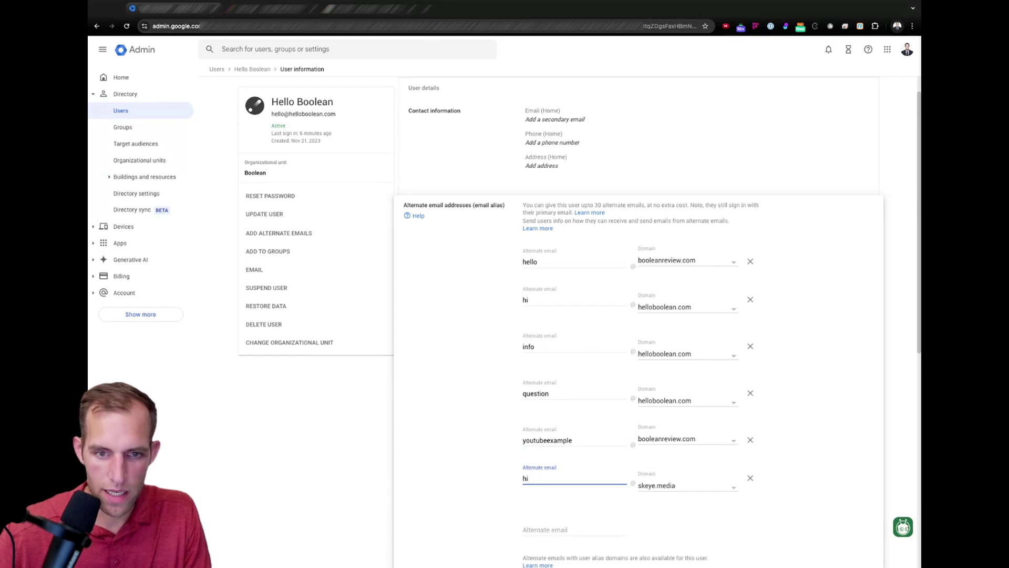
left_click(671, 486)
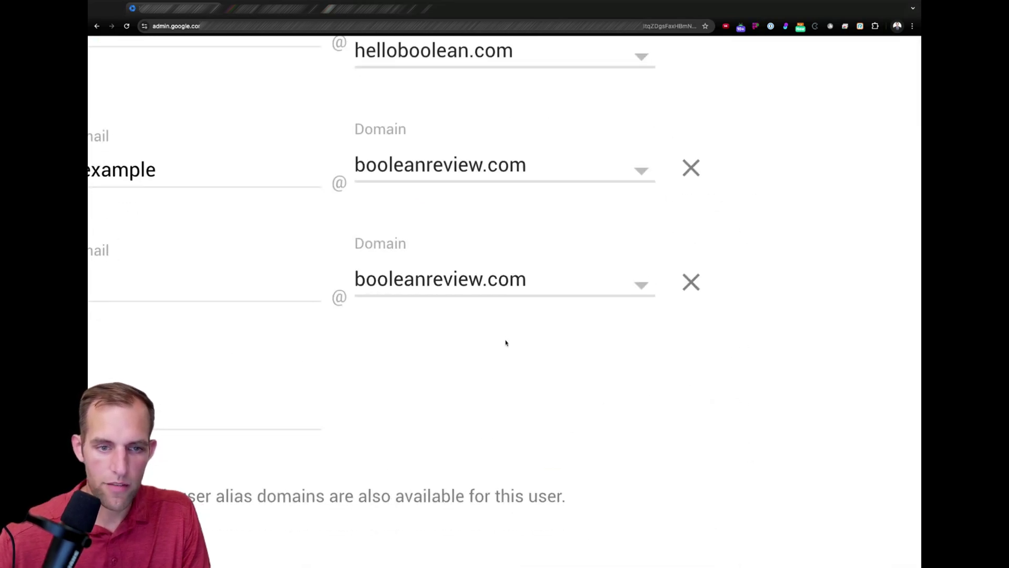
scroll(857, 452, "down", 1)
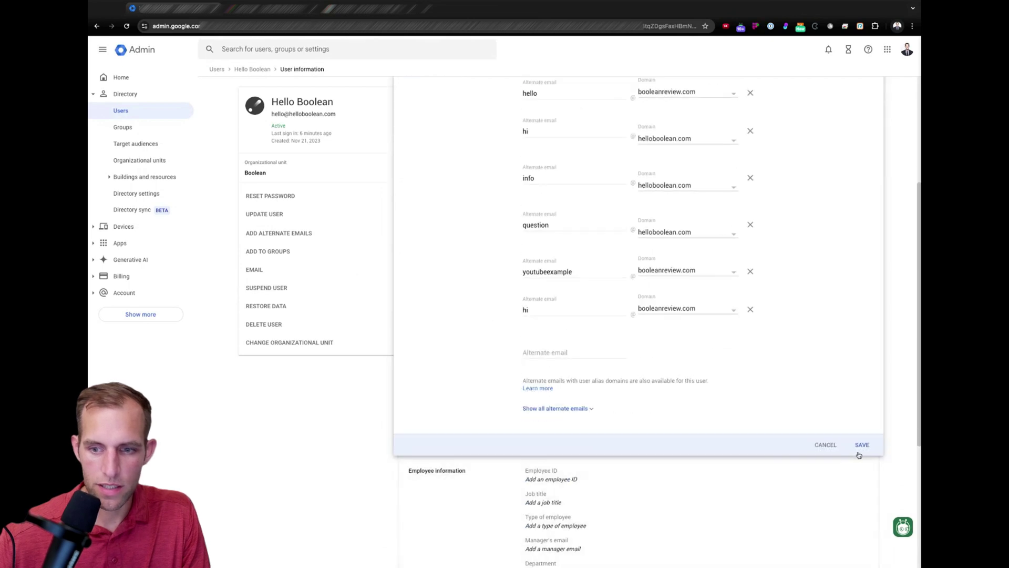
left_click(861, 445)
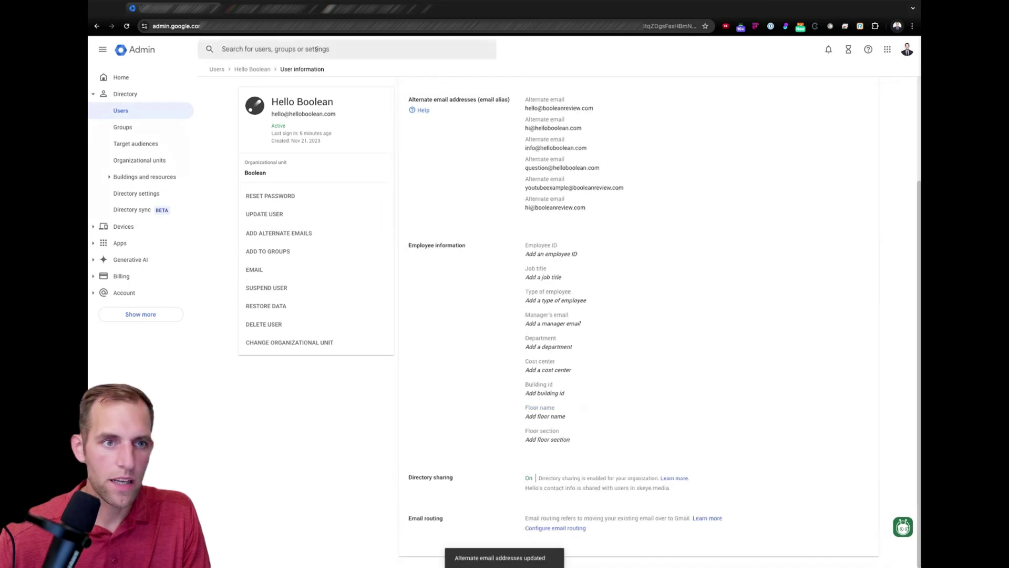
left_click(270, 9)
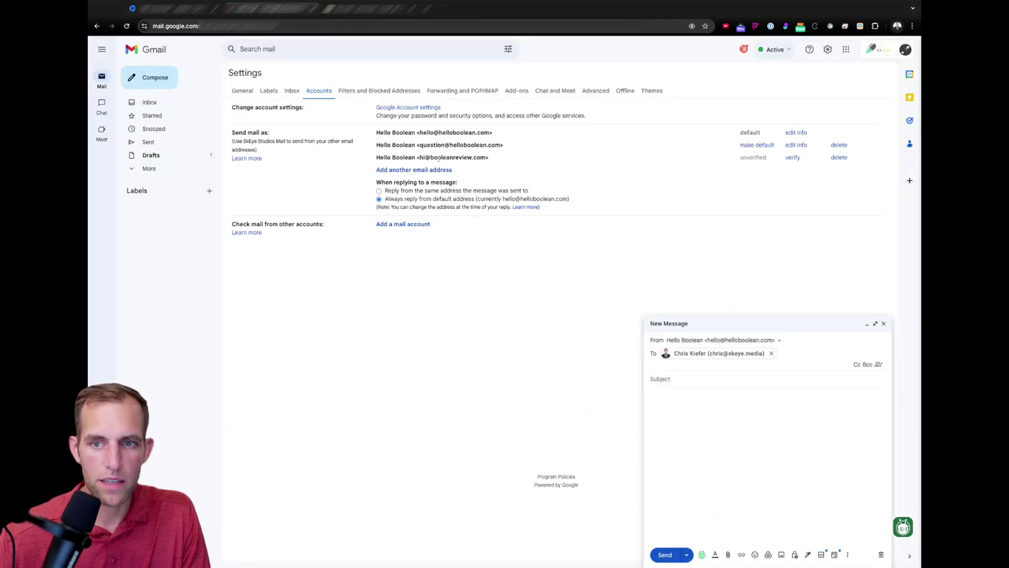
left_click(797, 159)
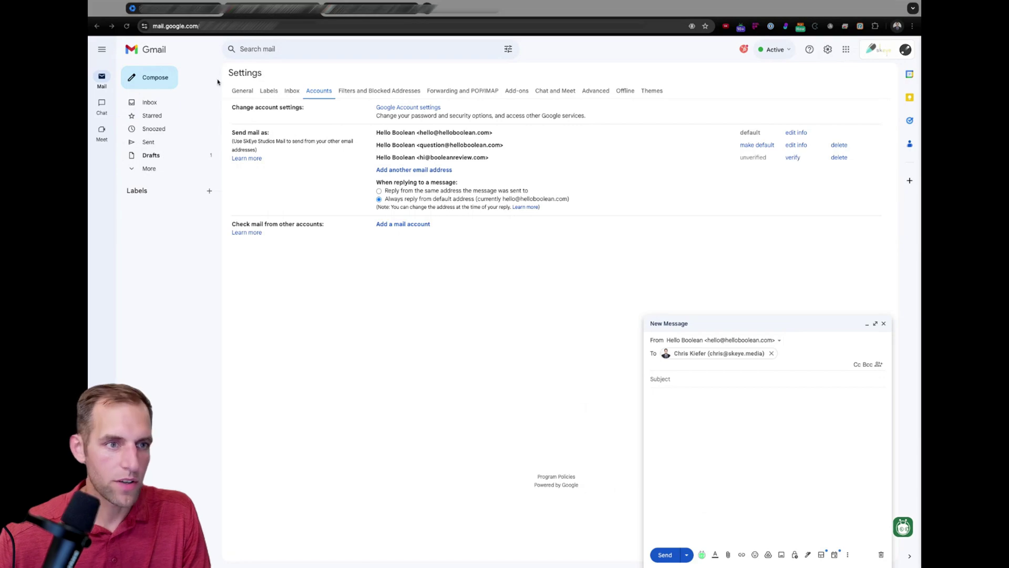
left_click(150, 103)
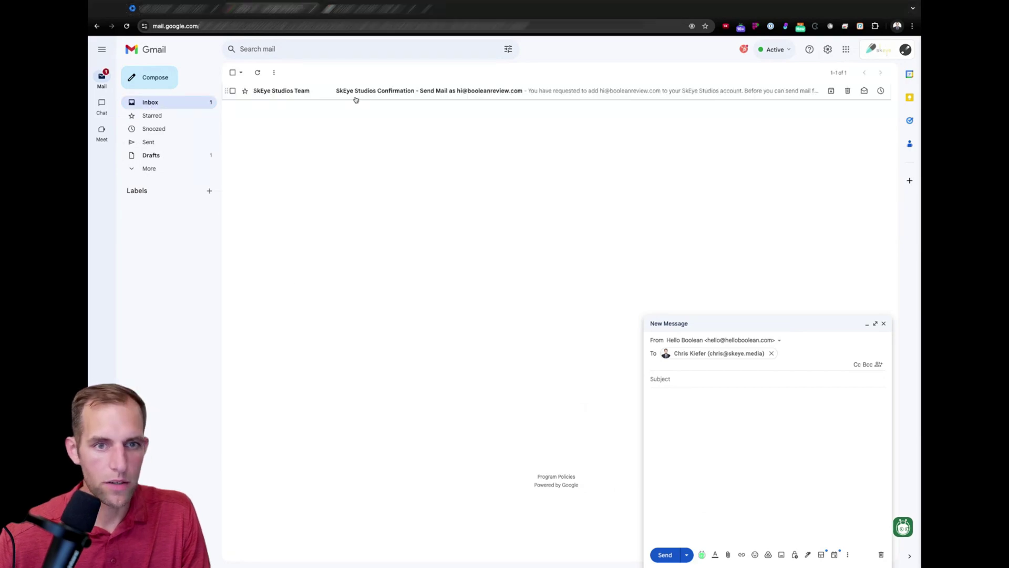
left_click(356, 91)
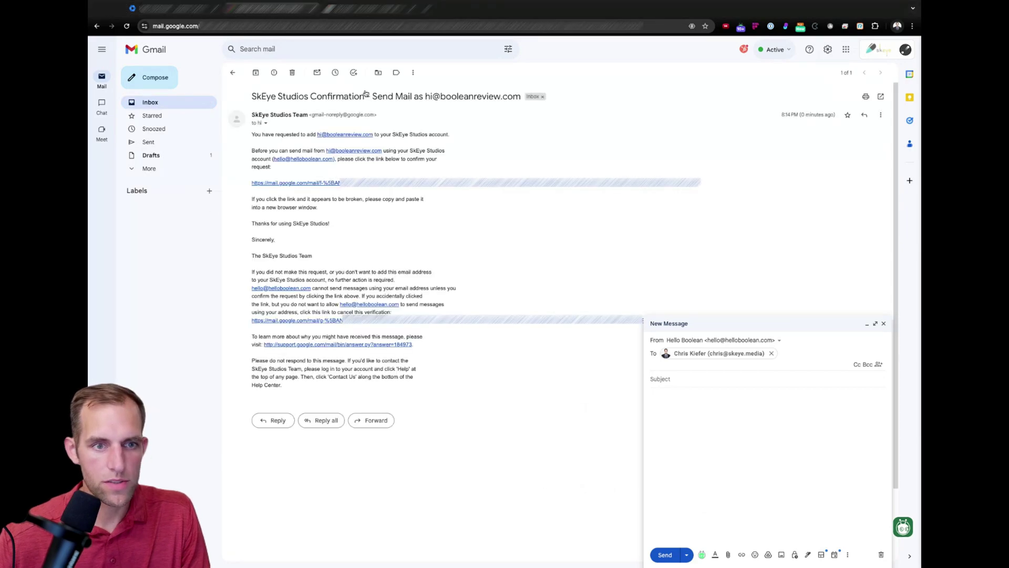
left_click(304, 184)
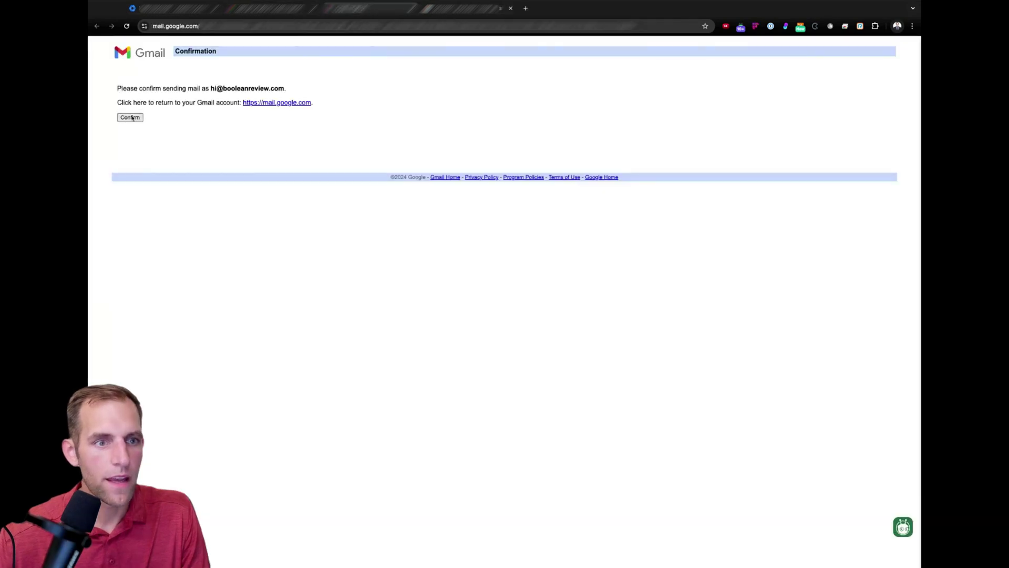
left_click(130, 117)
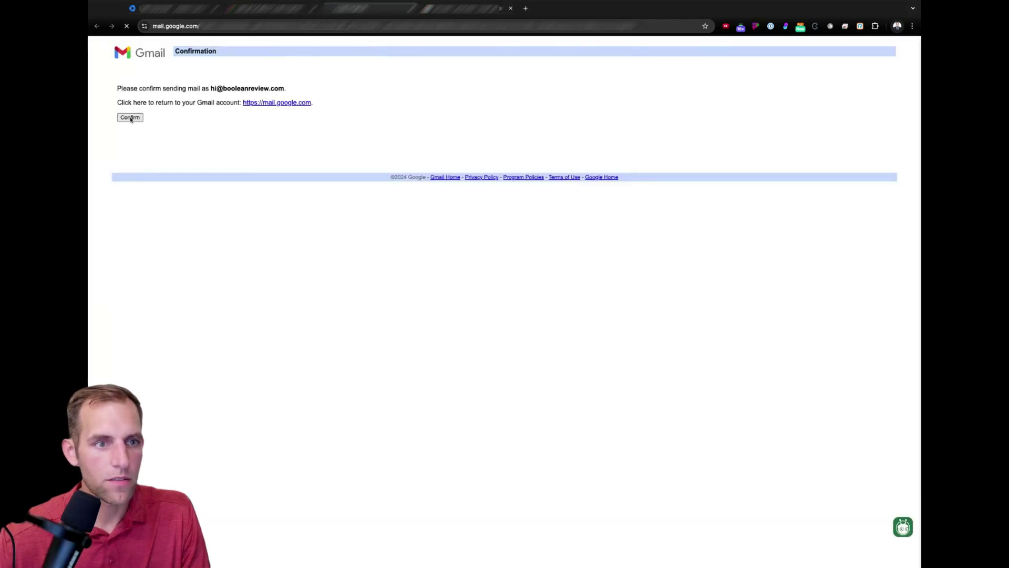
key("alt+Left")
key("super+r")
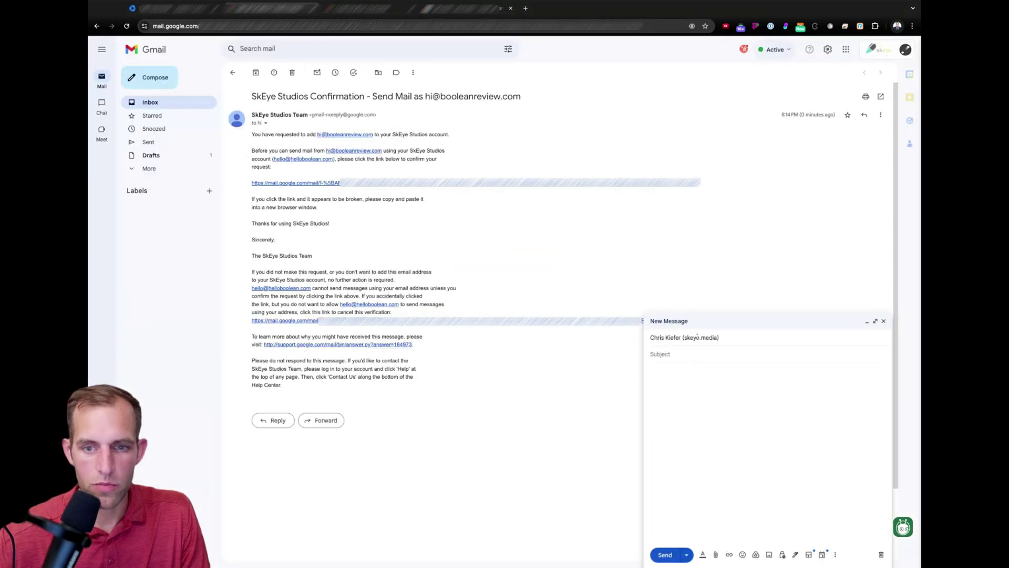
left_click(689, 337)
left_click(699, 340)
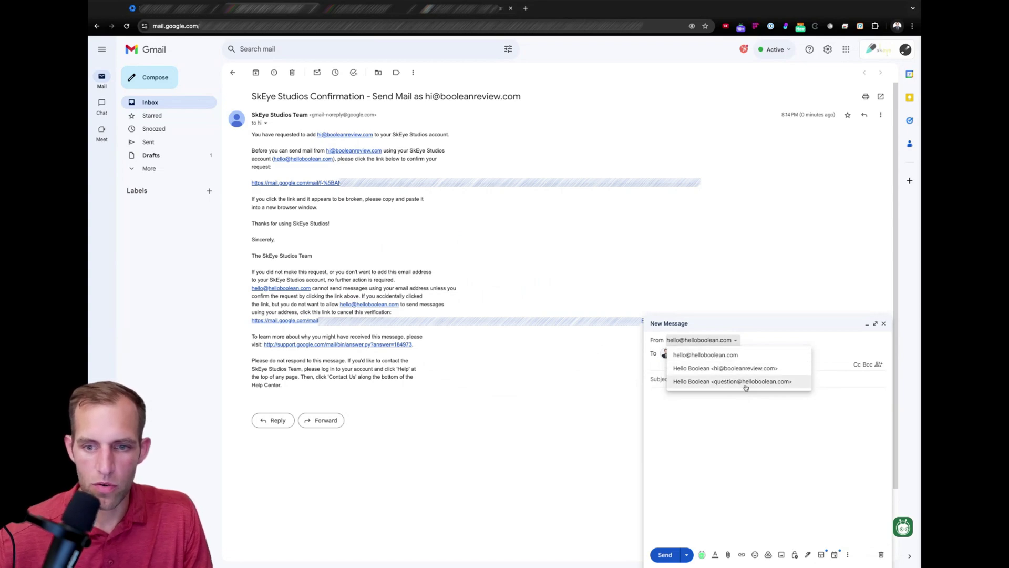
left_click(765, 416)
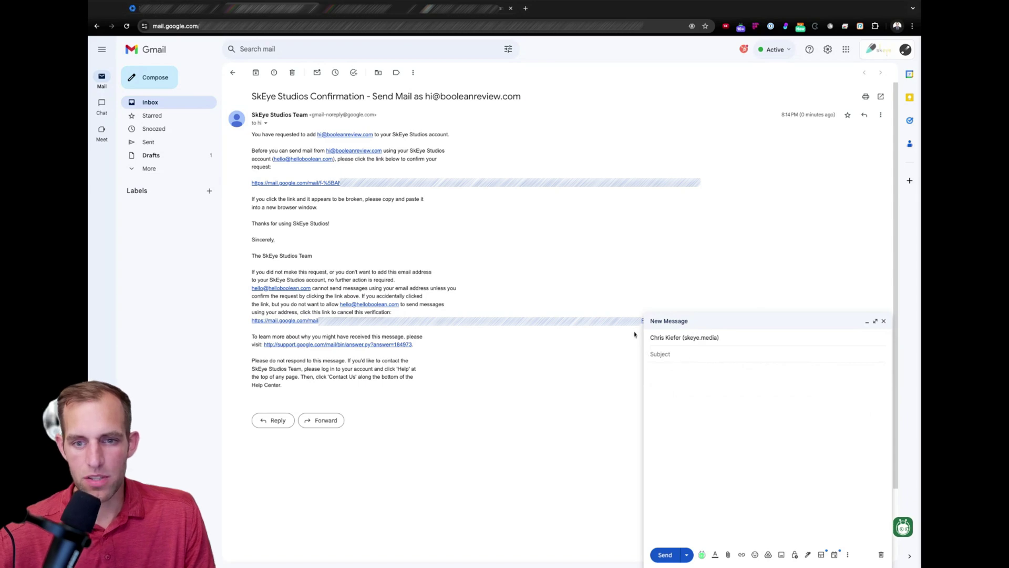
left_click(675, 338)
key("ctrl+Tab")
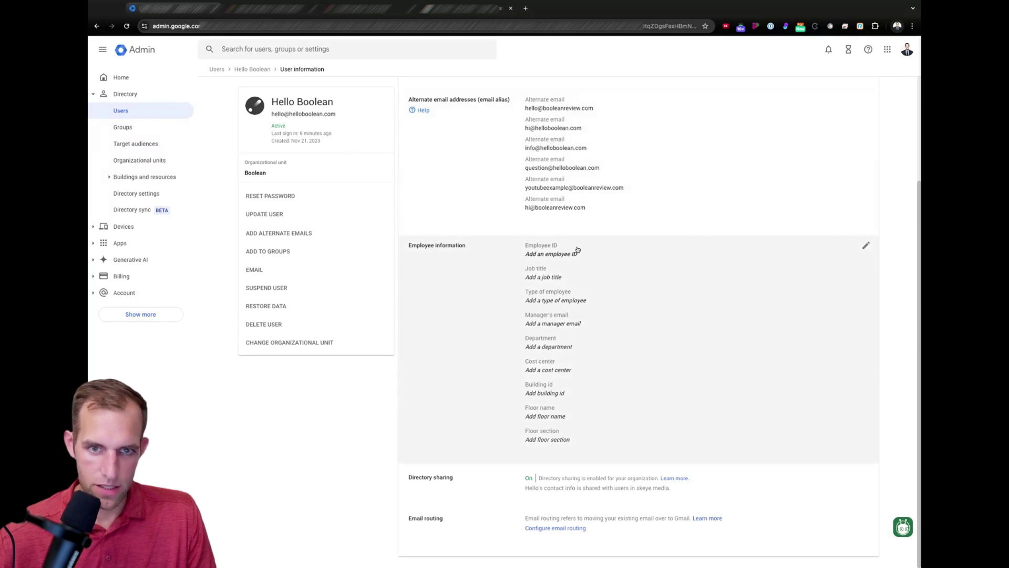
- Search 'domain', go to Domains > Manage domains, and begin adding a new domain
left_click(244, 50)
type("domain")
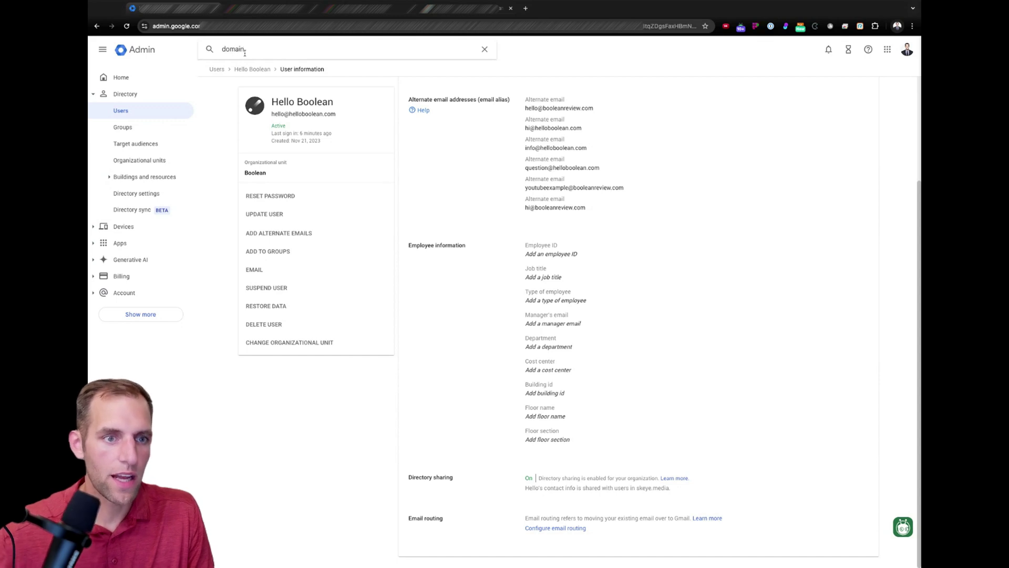
left_click(240, 94)
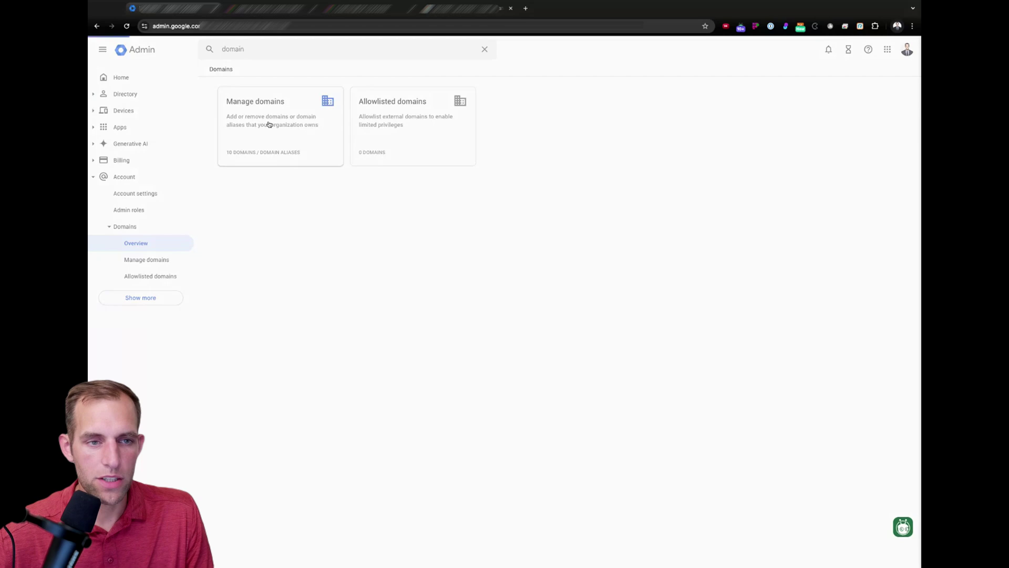
left_click(269, 124)
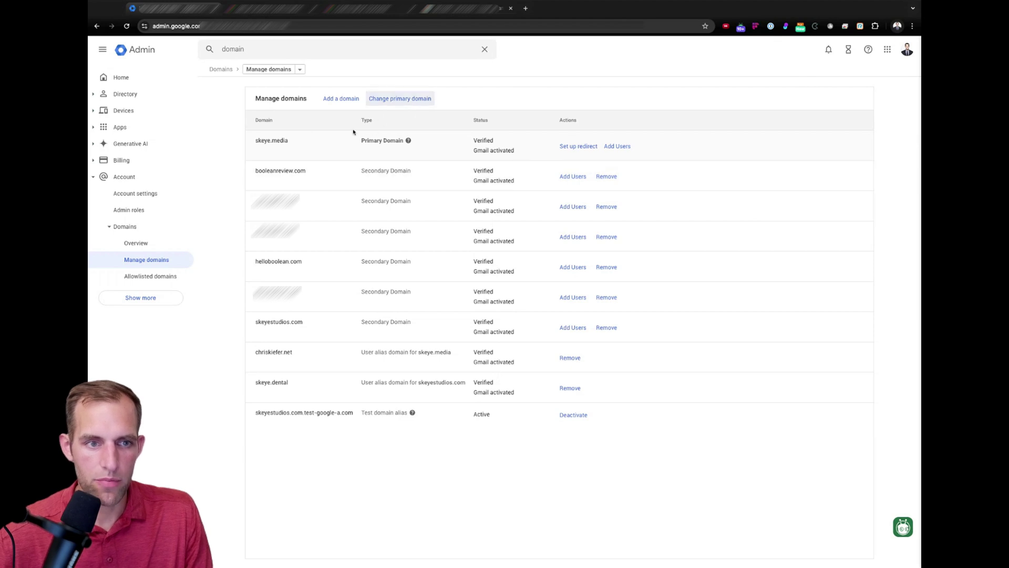
double_click(295, 145)
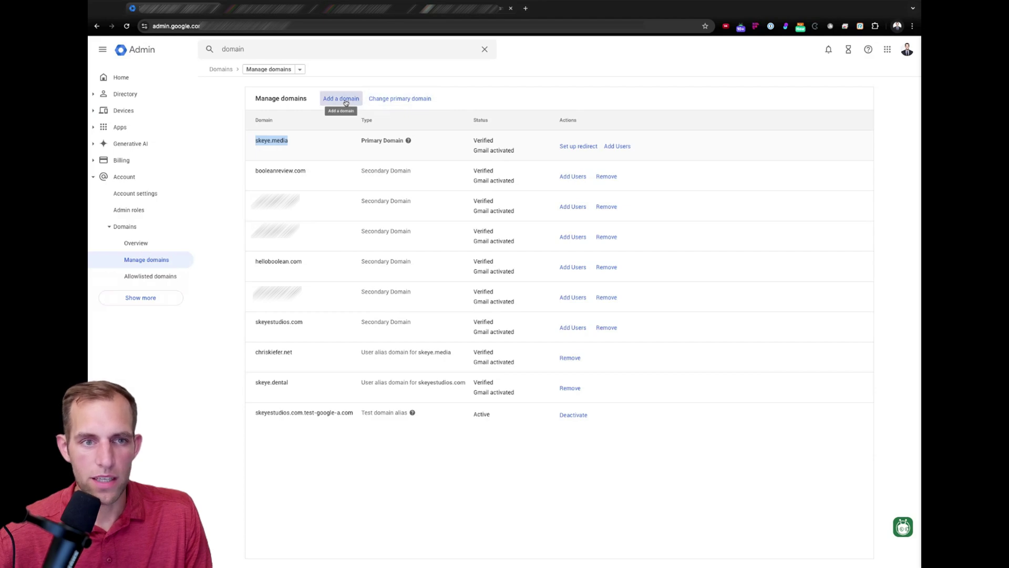
left_click(340, 100)
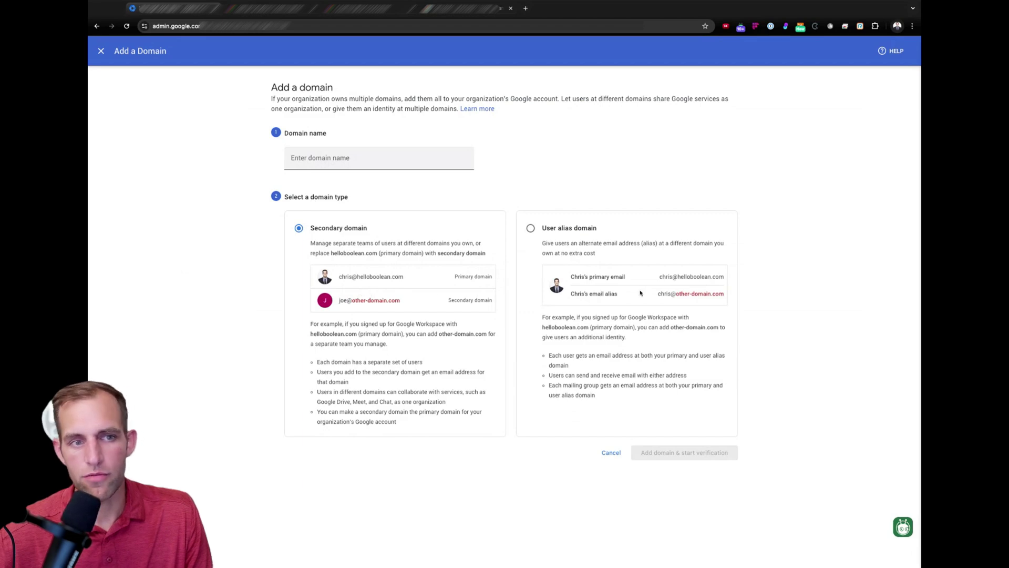
- Cancel the Add a domain form to return to the Manage domains list
left_click(100, 51)
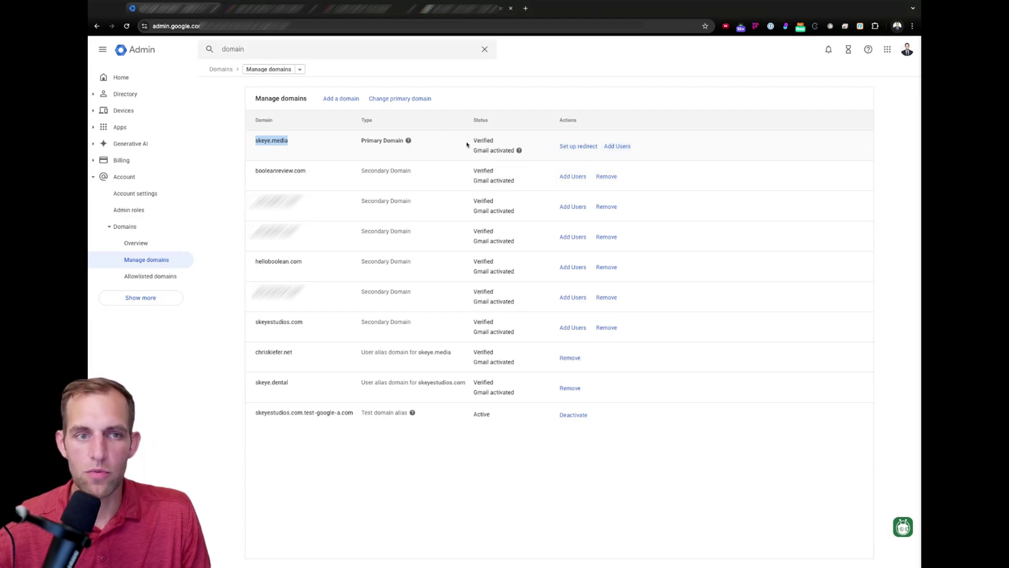
left_click(299, 72)
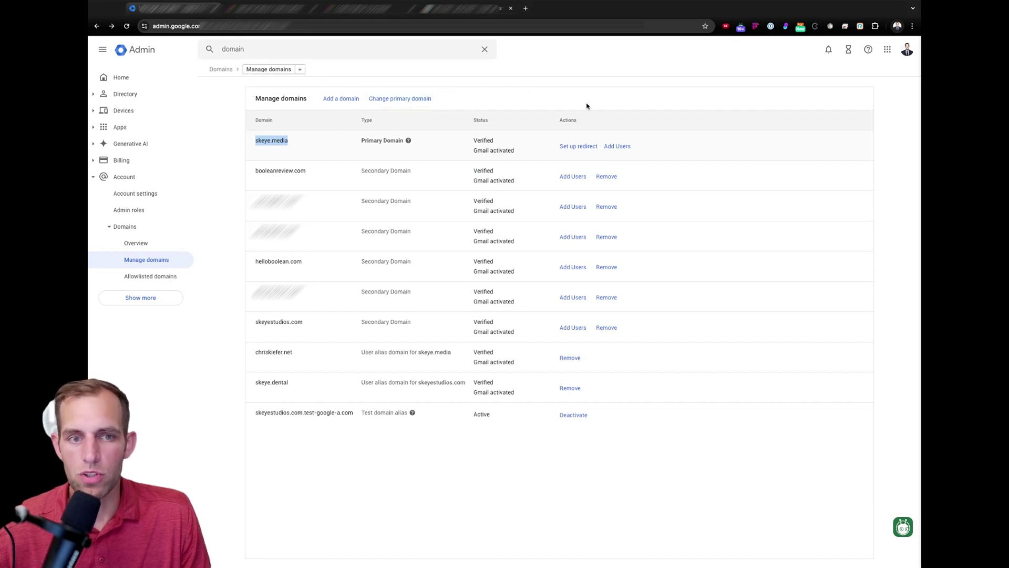